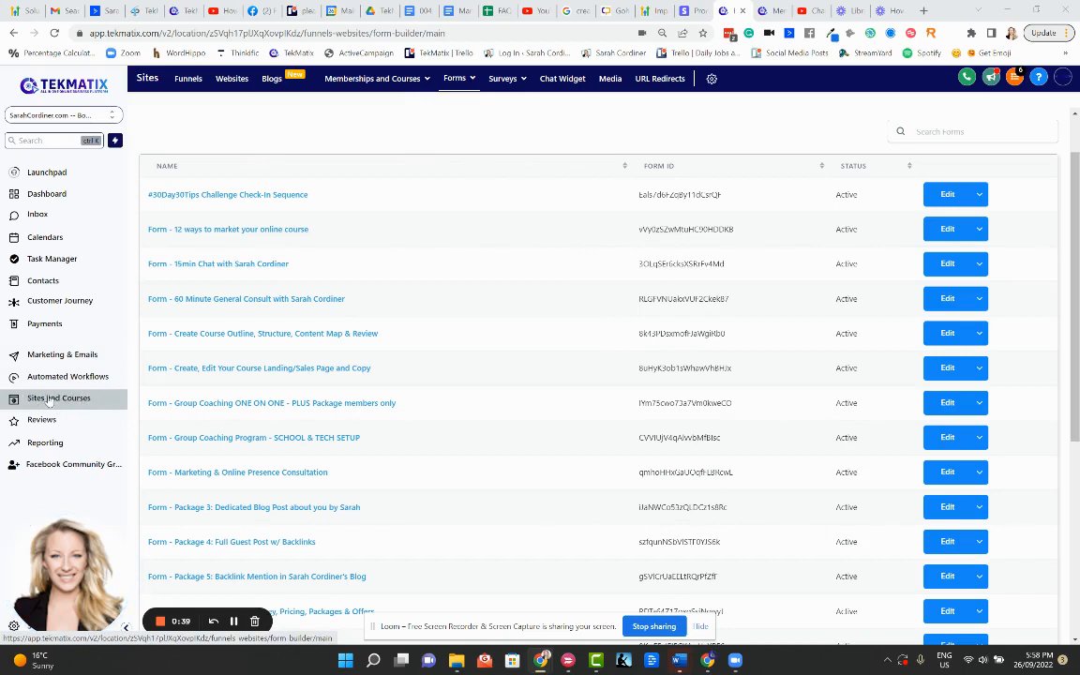
Open the Sites and Courses area to reveal the Forms sub-pages
{"action": "left_click", "coordinate": [458, 80]}
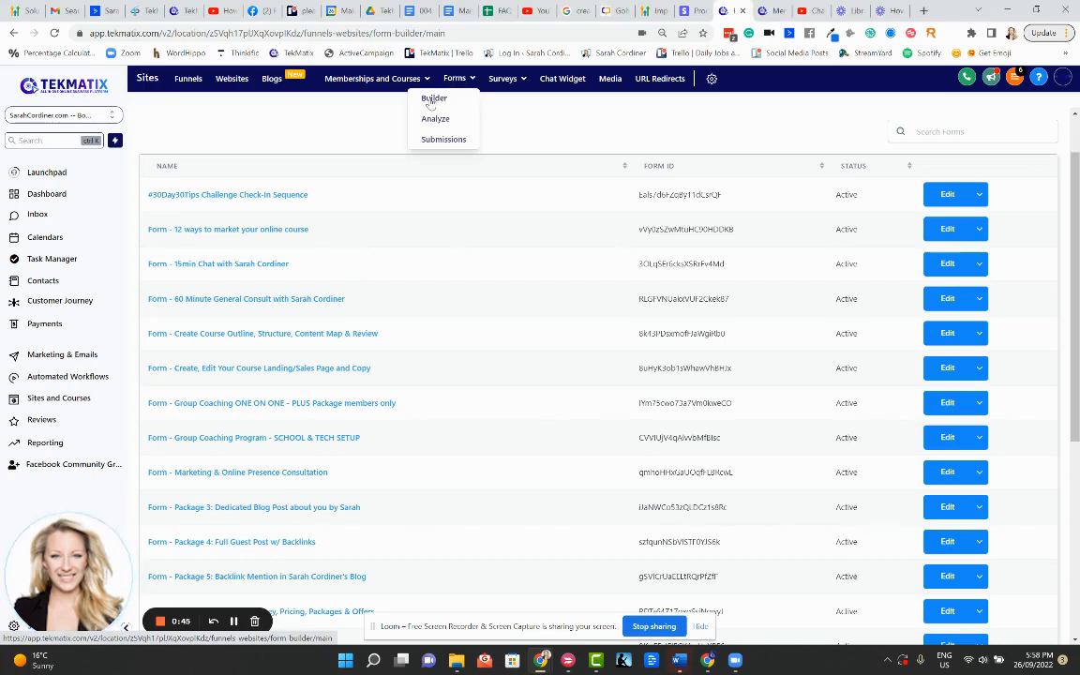
Open the Forms Builder and scroll through the list of 22 active forms
{"action": "left_click", "coordinate": [433, 99]}
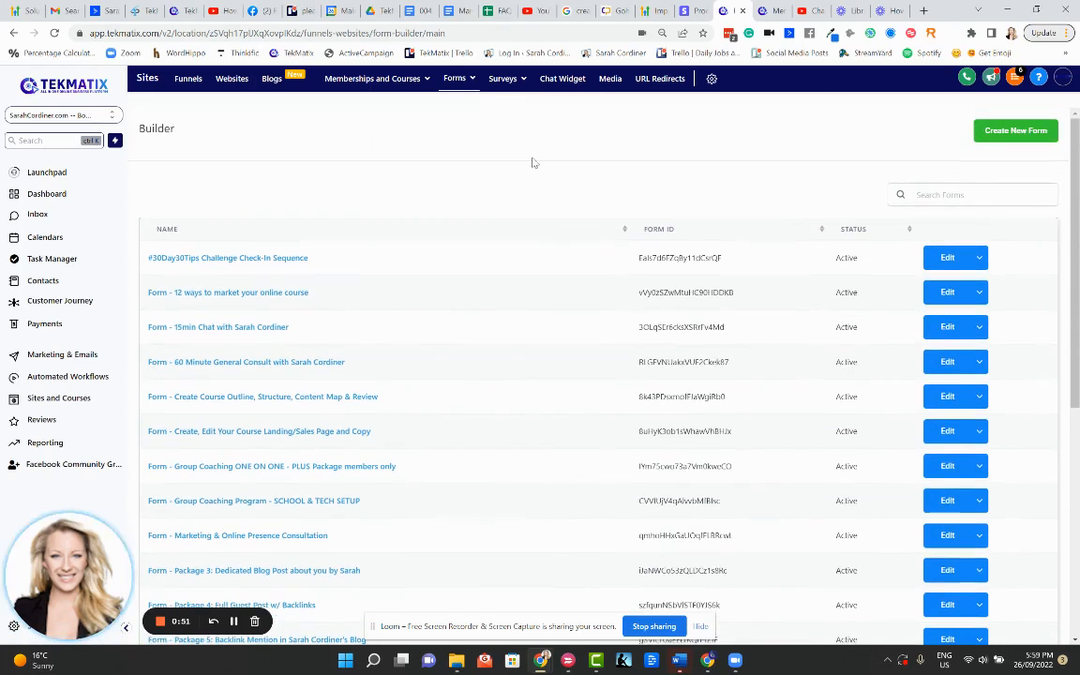
{"action": "scroll", "coordinate": [392, 315], "scroll_direction": "down", "scroll_amount": 5}
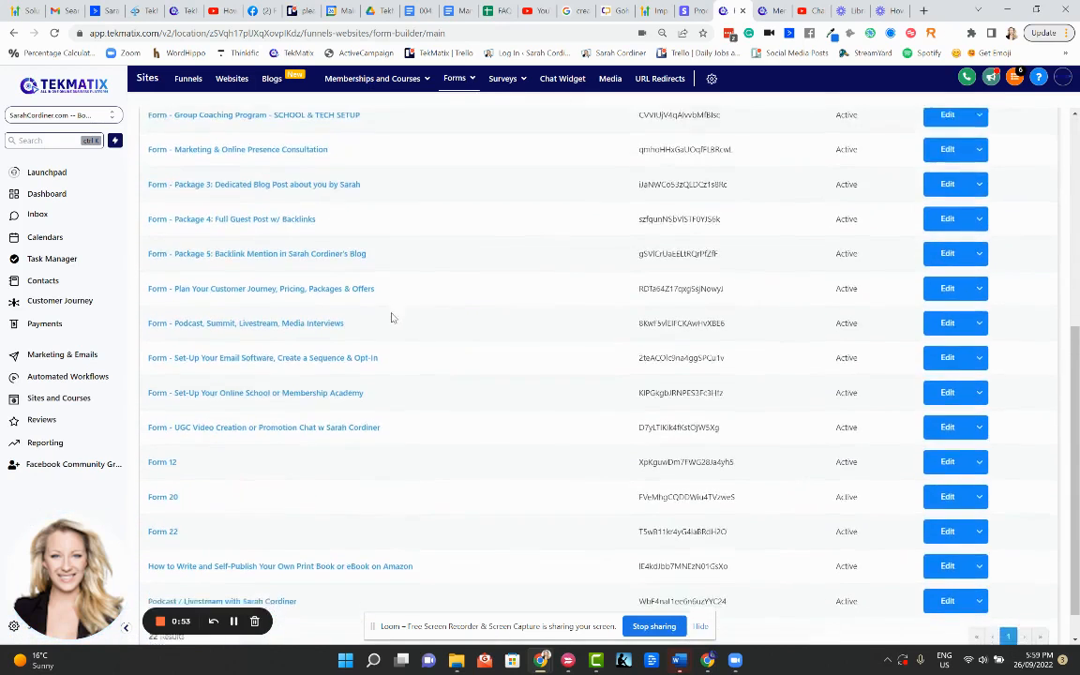
{"action": "scroll", "coordinate": [393, 281], "scroll_direction": "up", "scroll_amount": 5}
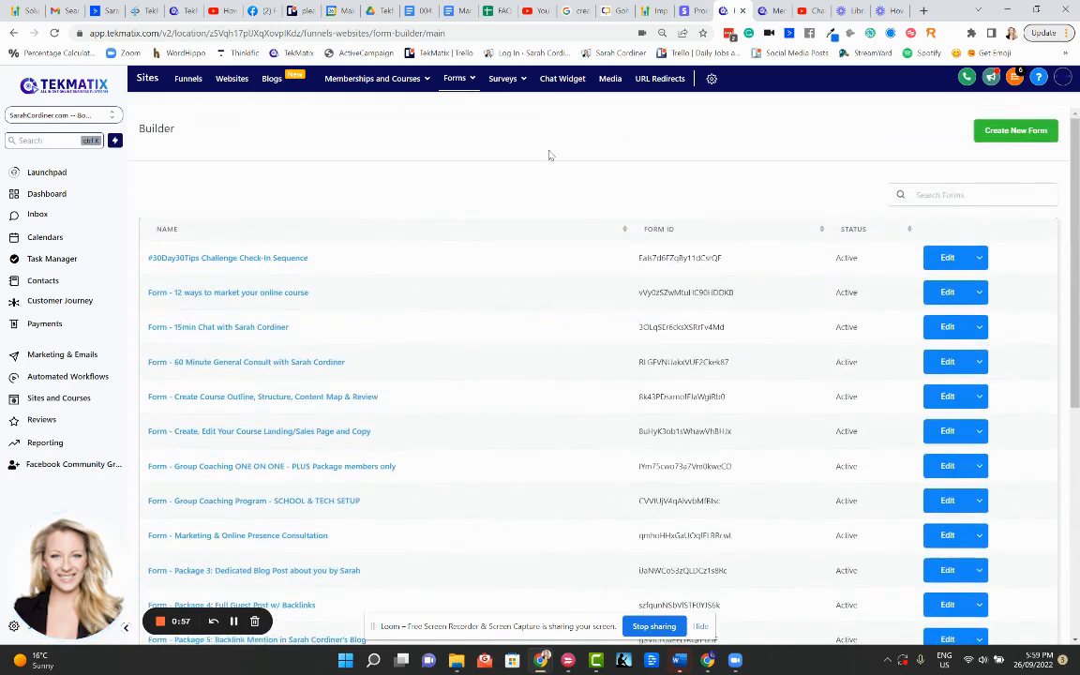
Create a new blank form, Form 23, with First Name and Last Name fields
{"action": "left_click", "coordinate": [999, 136]}
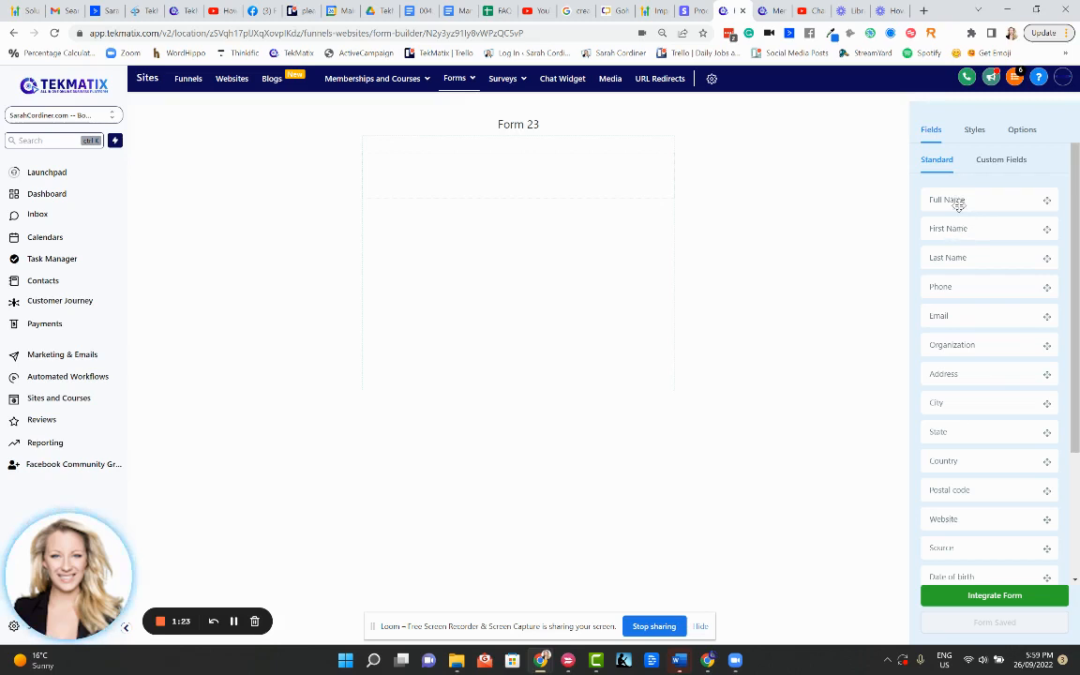
{"action": "left_click_drag", "start_coordinate": [964, 229], "coordinate": [581, 164]}
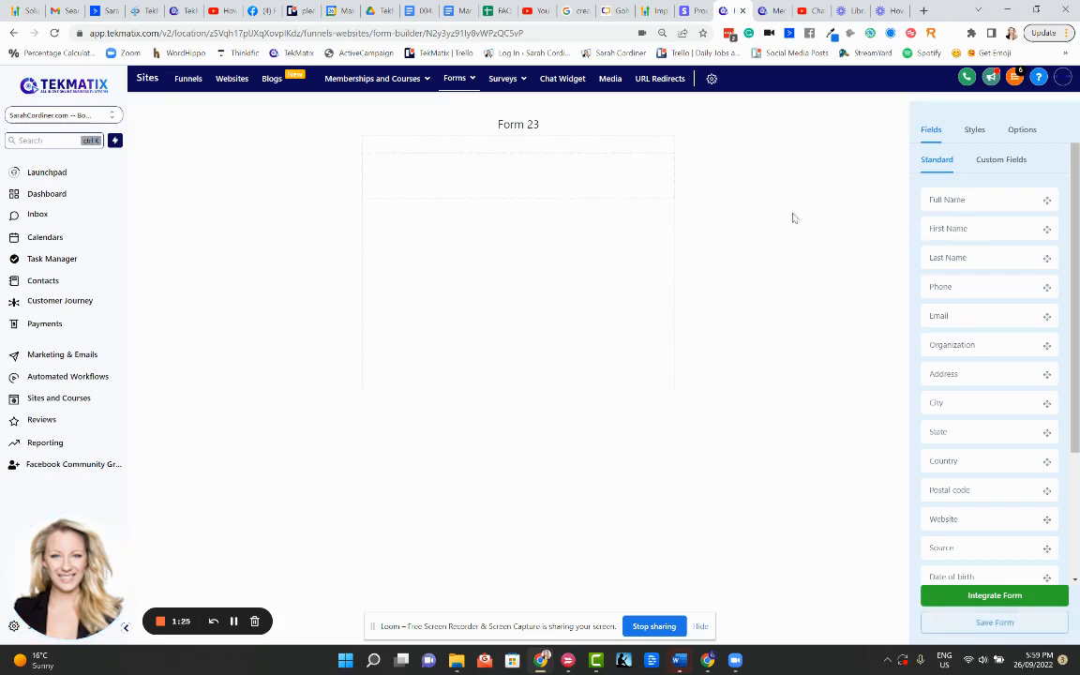
{"action": "left_click_drag", "start_coordinate": [965, 256], "coordinate": [526, 217]}
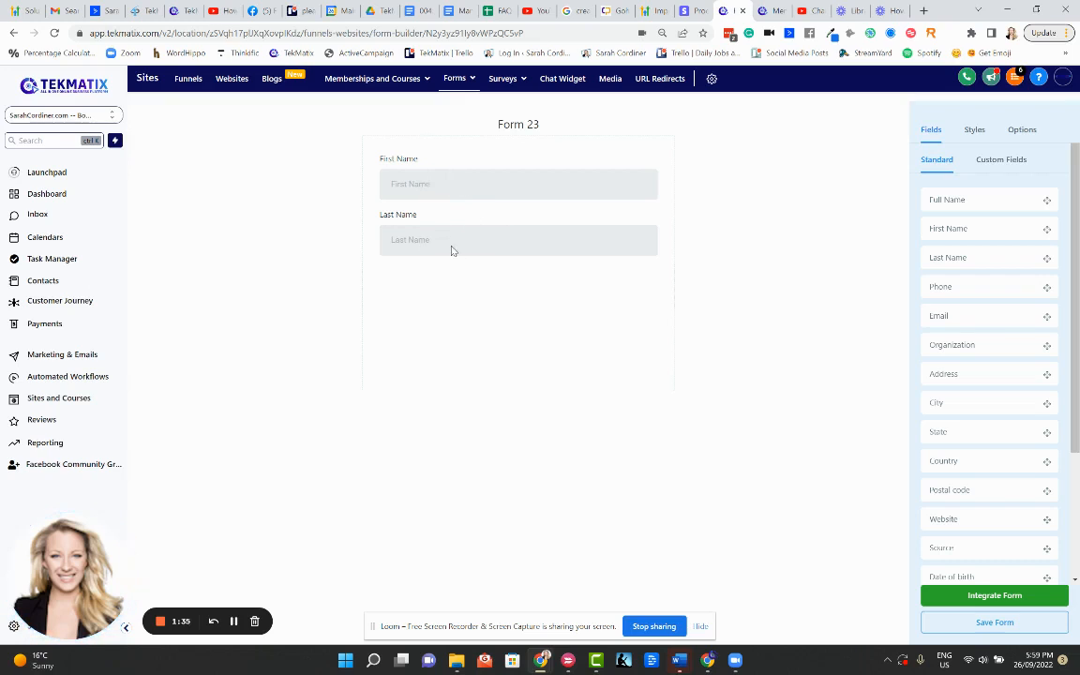
Stay on the unsaved form and add Email, Country and Captcha fields below Last Name
{"action": "key", "text": "alt+Left"}
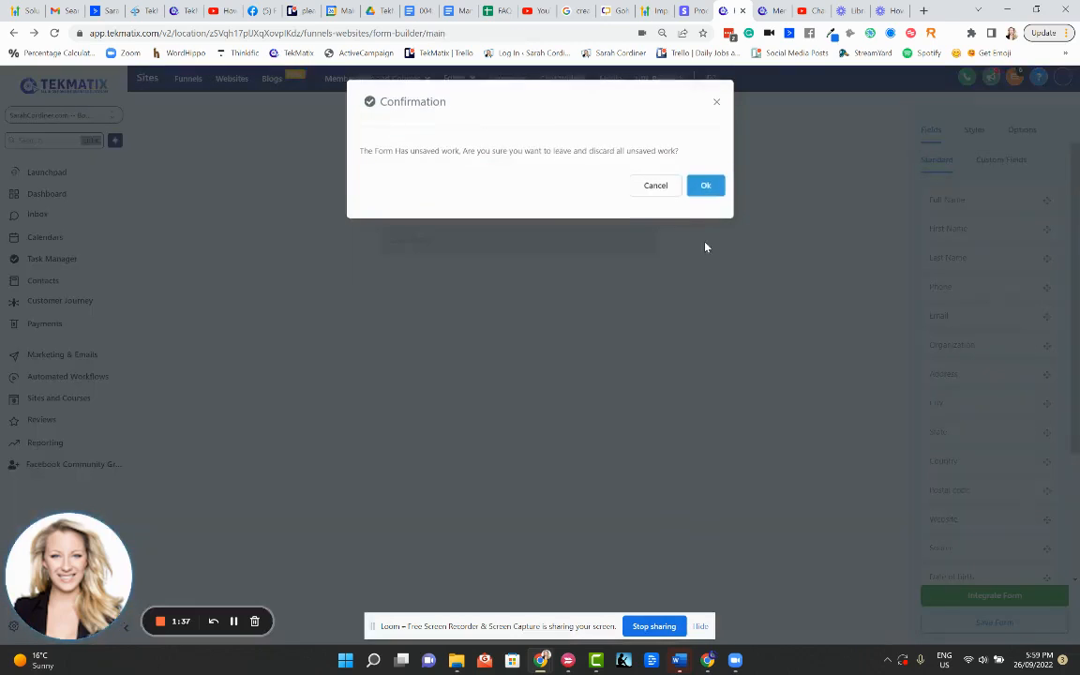
{"action": "left_click", "coordinate": [718, 105]}
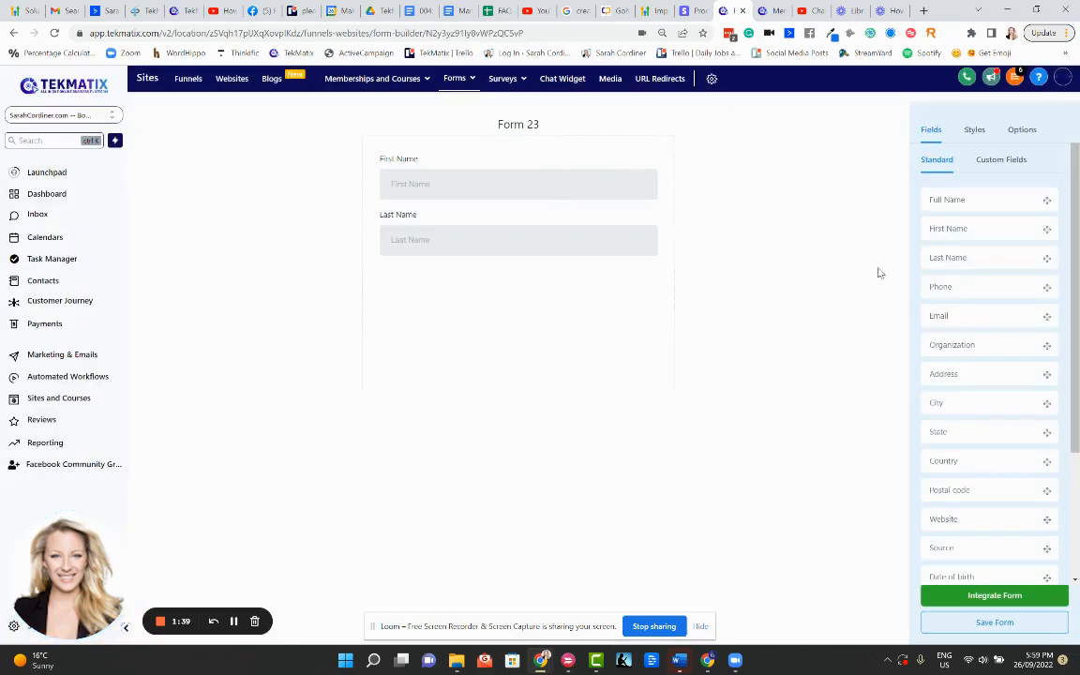
{"action": "left_click_drag", "start_coordinate": [952, 315], "coordinate": [516, 283]}
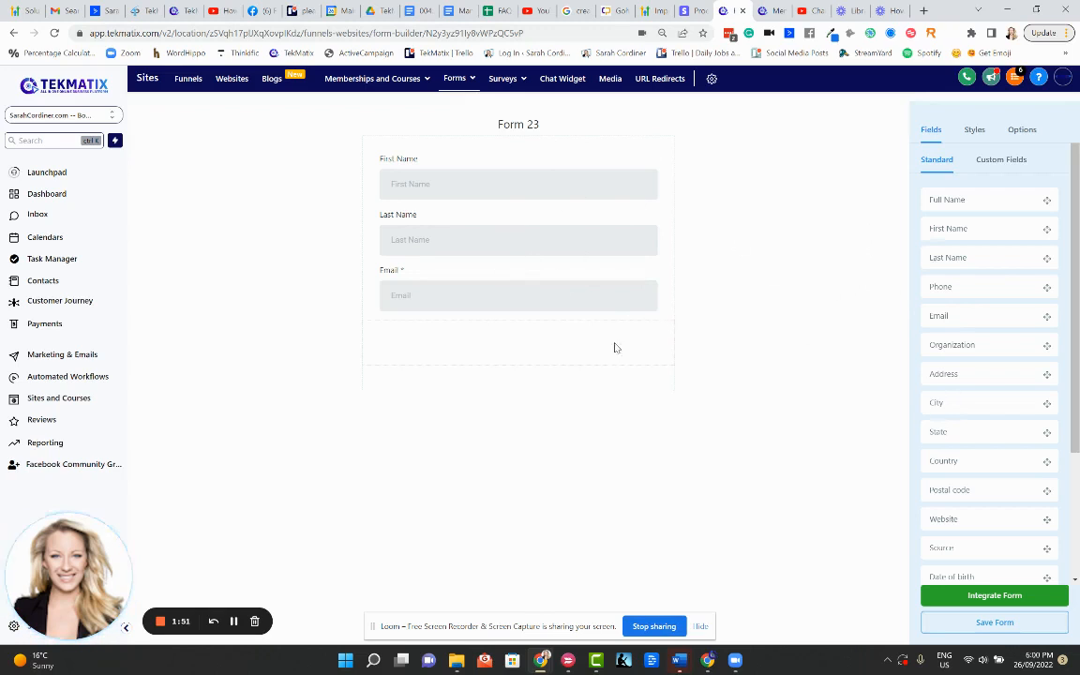
{"action": "scroll", "coordinate": [991, 302], "scroll_direction": "down", "scroll_amount": 2}
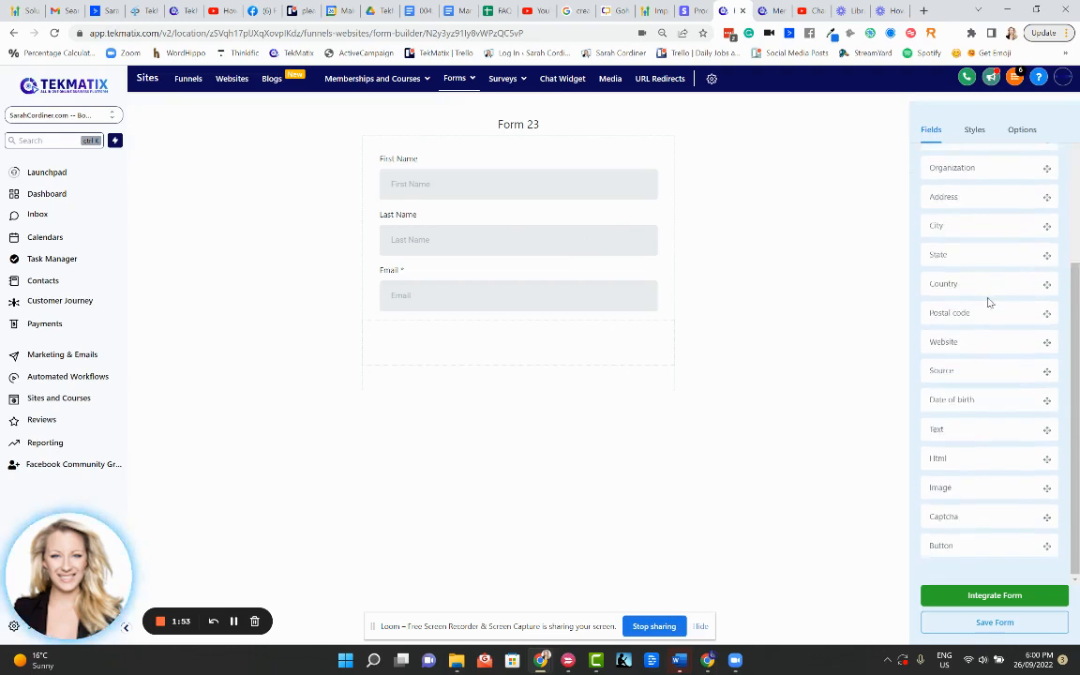
{"action": "scroll", "coordinate": [956, 265], "scroll_direction": "up", "scroll_amount": 2}
{"action": "scroll", "coordinate": [959, 369], "scroll_direction": "down", "scroll_amount": 1}
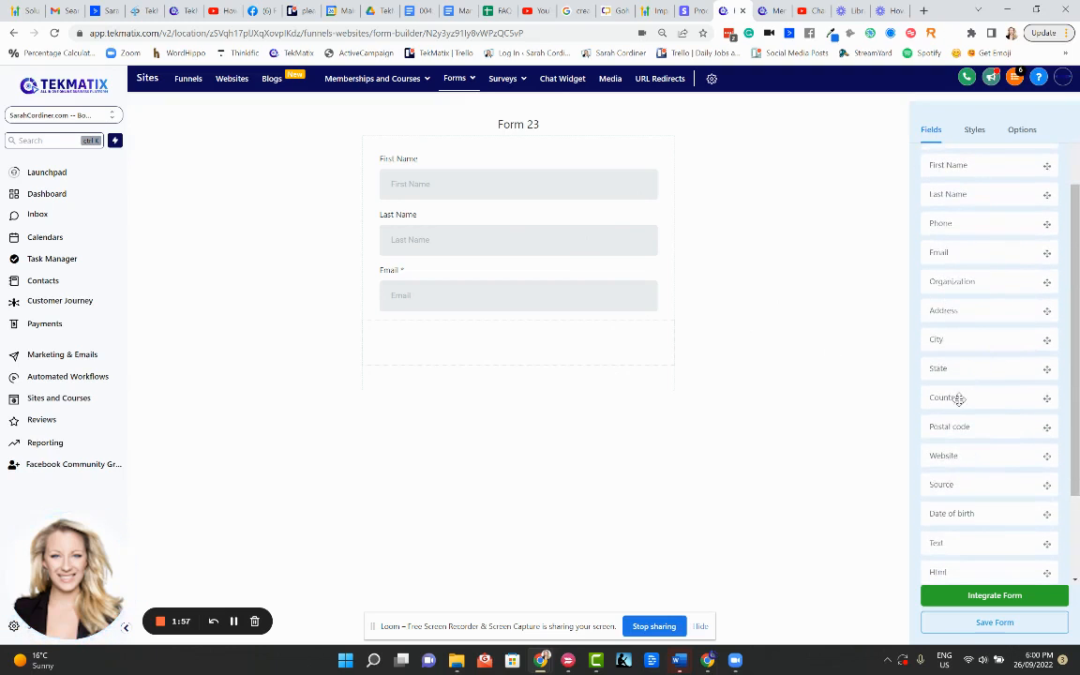
{"action": "left_click_drag", "start_coordinate": [957, 397], "coordinate": [500, 339]}
{"action": "scroll", "coordinate": [974, 424], "scroll_direction": "down", "scroll_amount": 2}
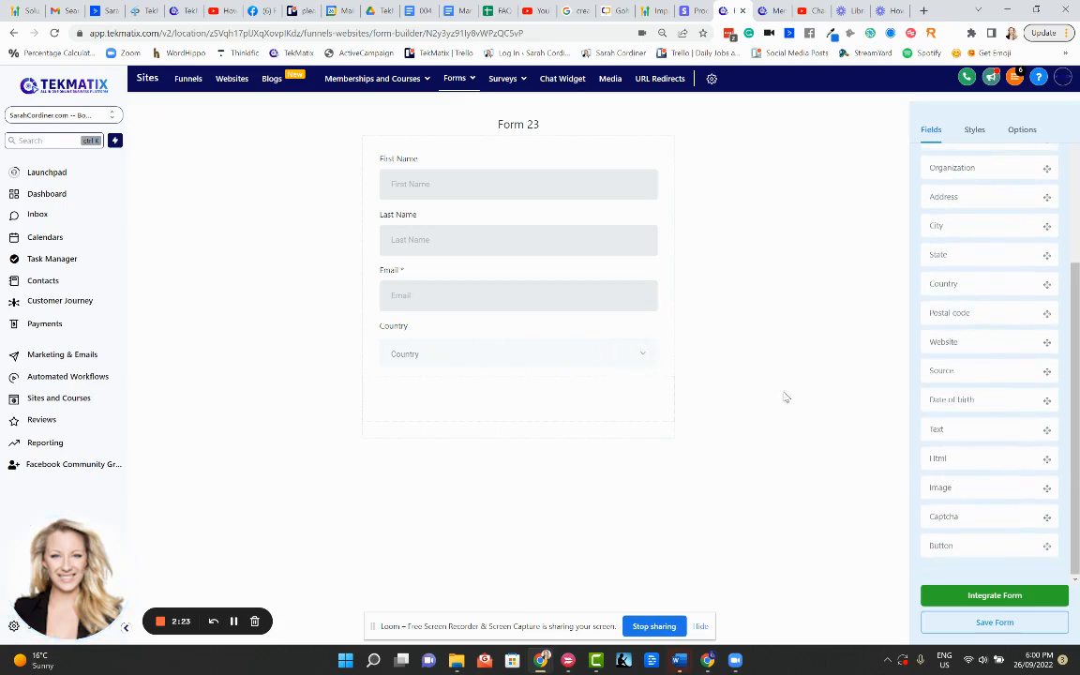
{"action": "left_click_drag", "start_coordinate": [953, 514], "coordinate": [521, 386]}
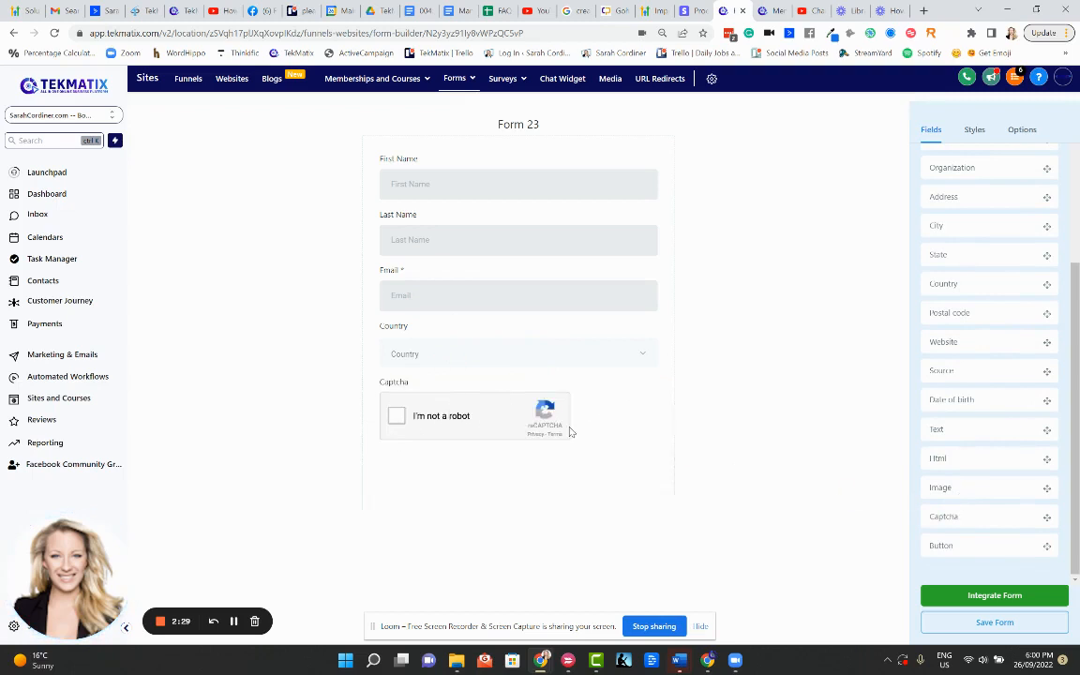
Add a button below the Captcha and label it GET THE FREE THING
{"action": "left_click_drag", "start_coordinate": [949, 548], "coordinate": [523, 451]}
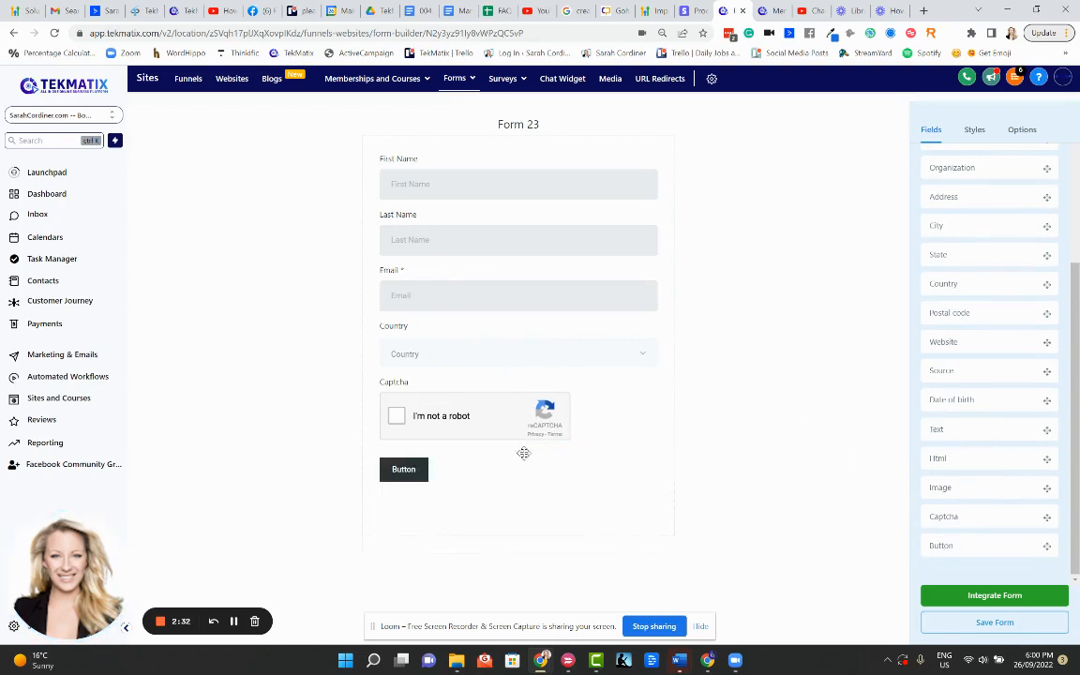
{"action": "left_click", "coordinate": [401, 472]}
{"action": "left_click_drag", "start_coordinate": [971, 191], "coordinate": [941, 194]}
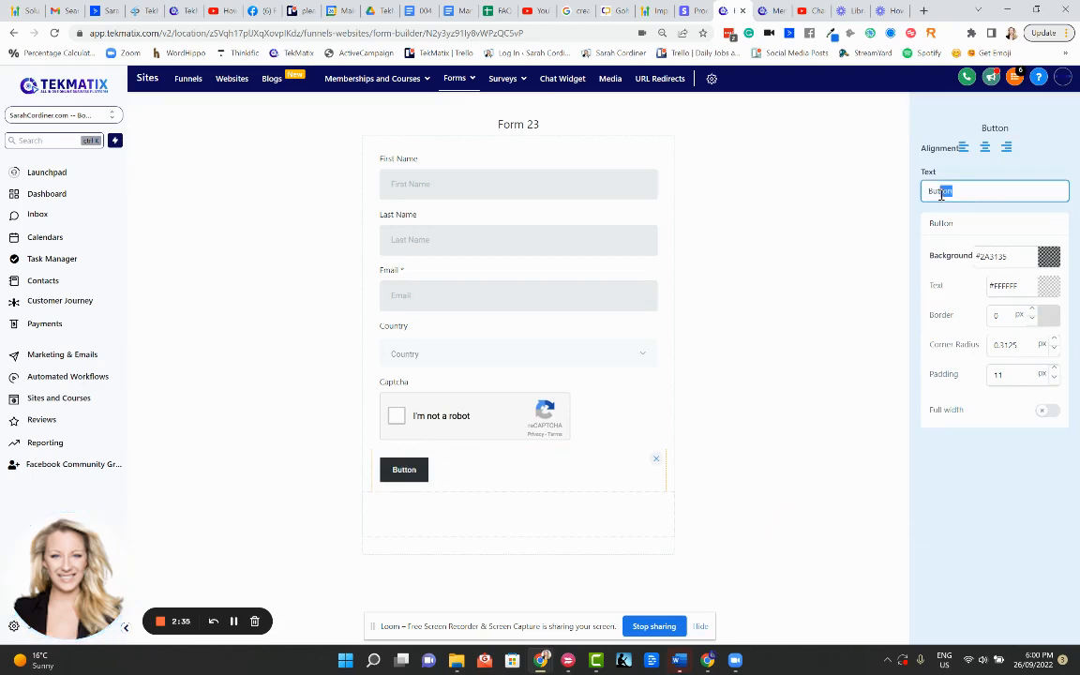
{"action": "key", "text": "BackSpace"}
{"action": "key", "text": "BackSpace"}
{"action": "key", "text": "BackSpace"}
{"action": "key", "text": "BackSpace"}
{"action": "key", "text": "Caps_Lock"}
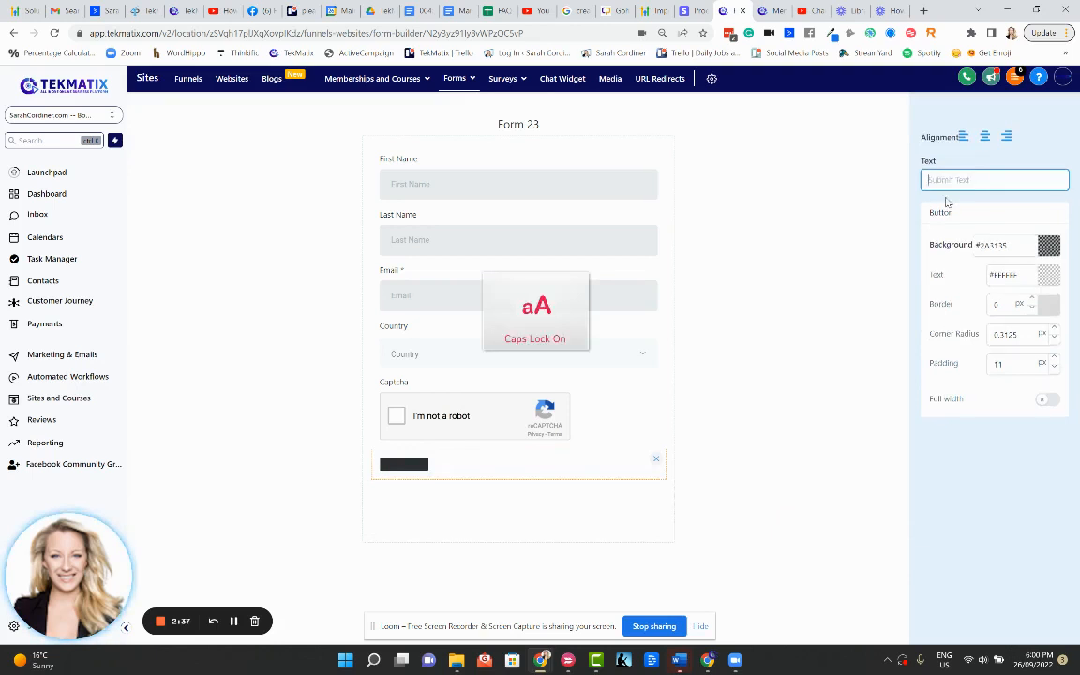
{"action": "type", "text": "GET THE FREE"}
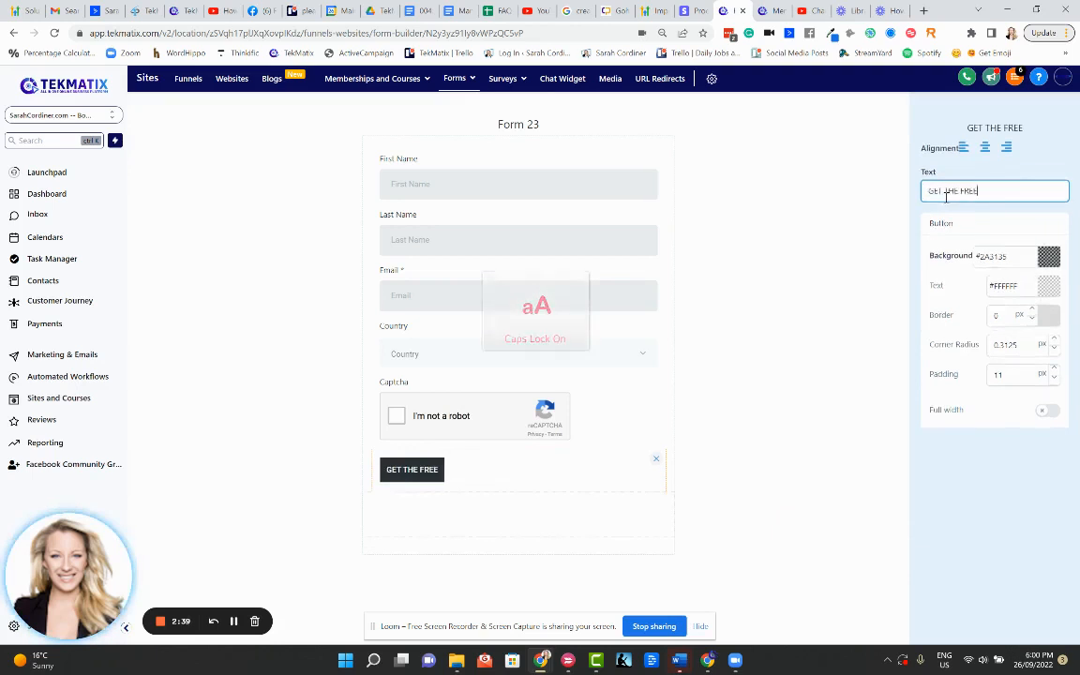
{"action": "type", "text": " THING"}
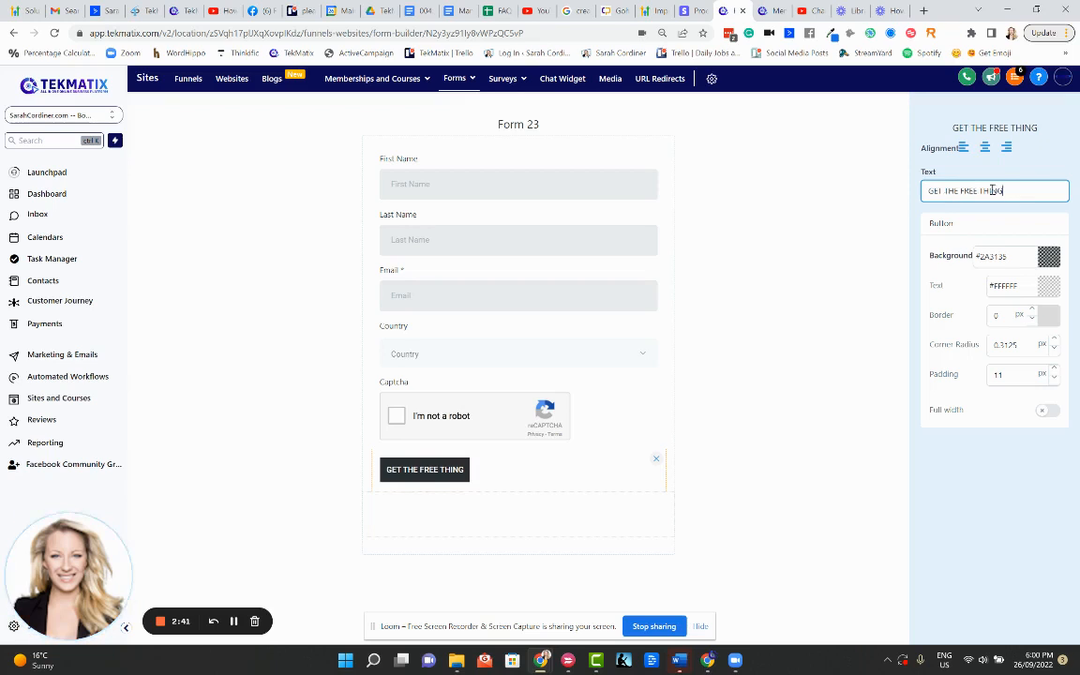
Change the button label to SUBMIT and centre-align the button
{"action": "left_click_drag", "start_coordinate": [1003, 191], "coordinate": [928, 192]}
{"action": "key", "text": "BackSpace"}
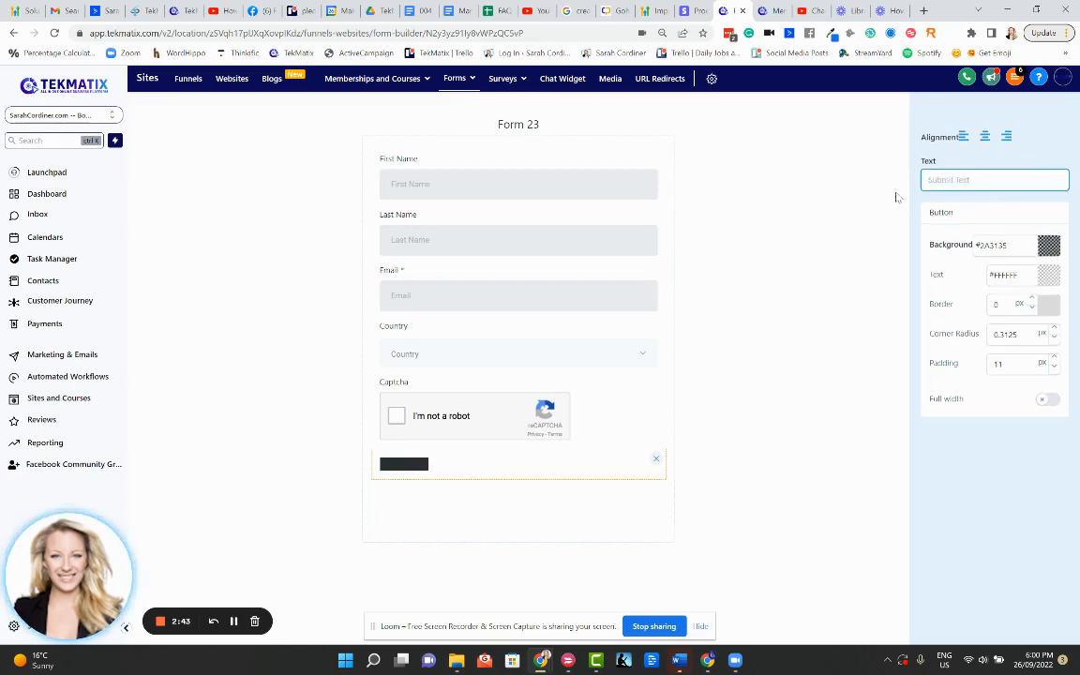
{"action": "type", "text": "JOIN NOW"}
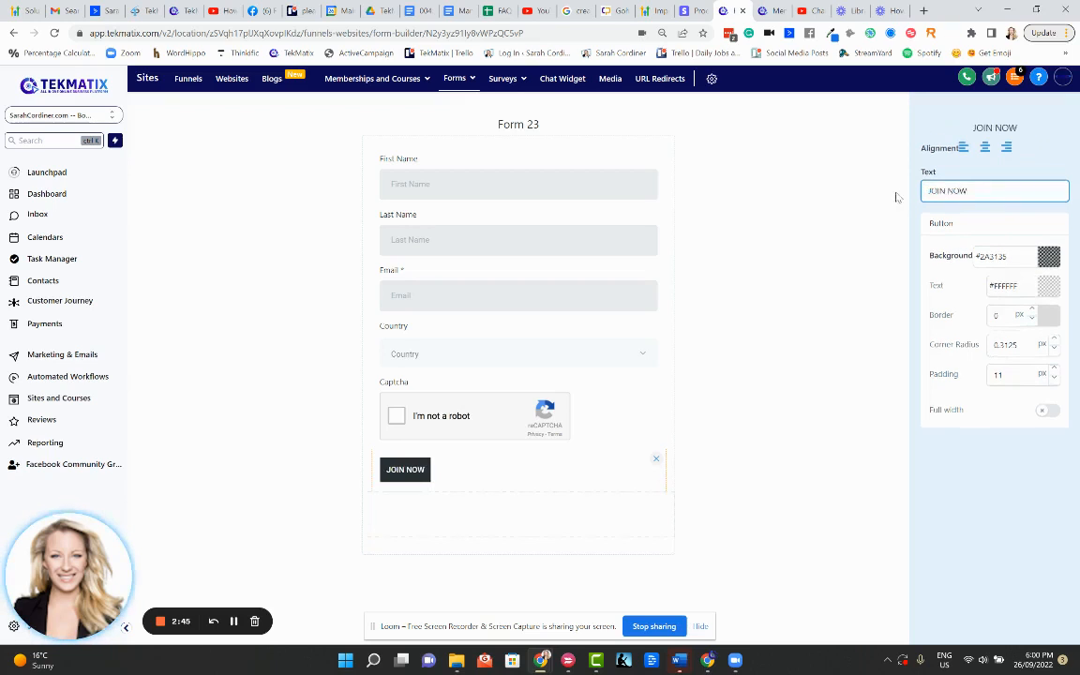
{"action": "left_click_drag", "start_coordinate": [975, 192], "coordinate": [926, 194]}
{"action": "key", "text": "BackSpace"}
{"action": "type", "text": "E"}
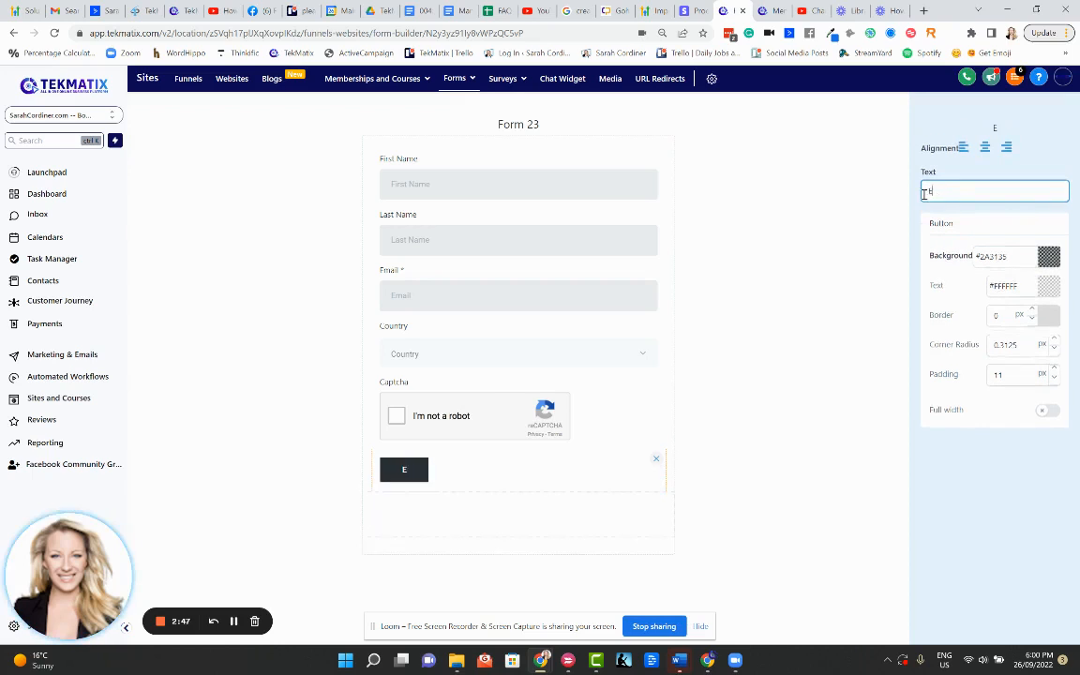
{"action": "type", "text": "NROLL NOW"}
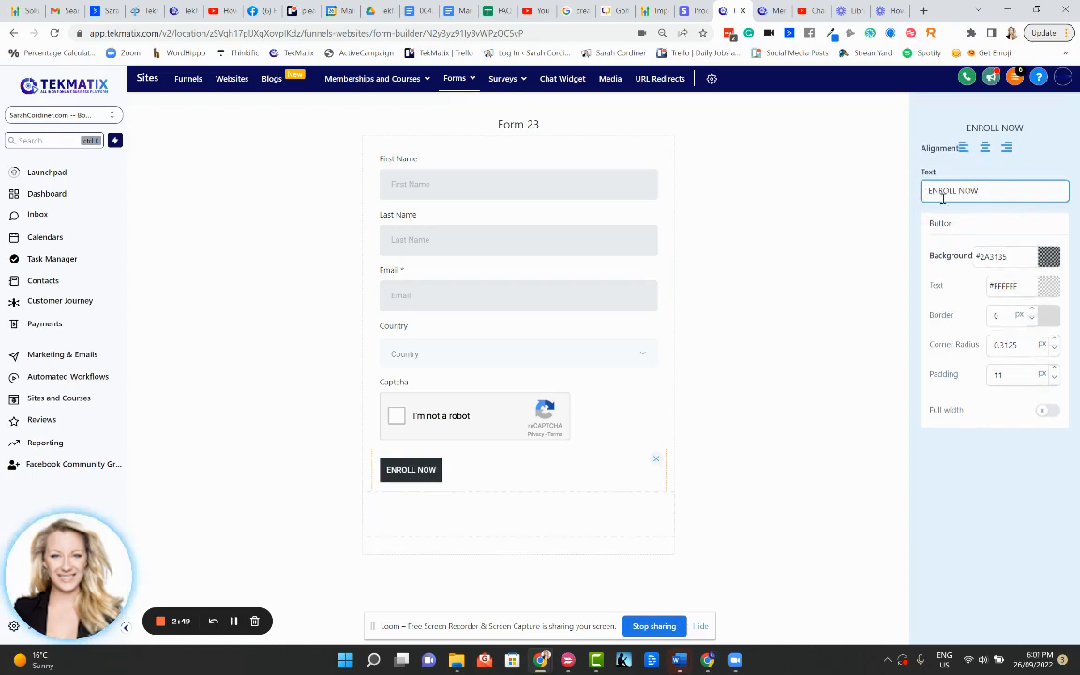
{"action": "left_click_drag", "start_coordinate": [978, 191], "coordinate": [913, 200]}
{"action": "type", "text": "SUBMIT"}
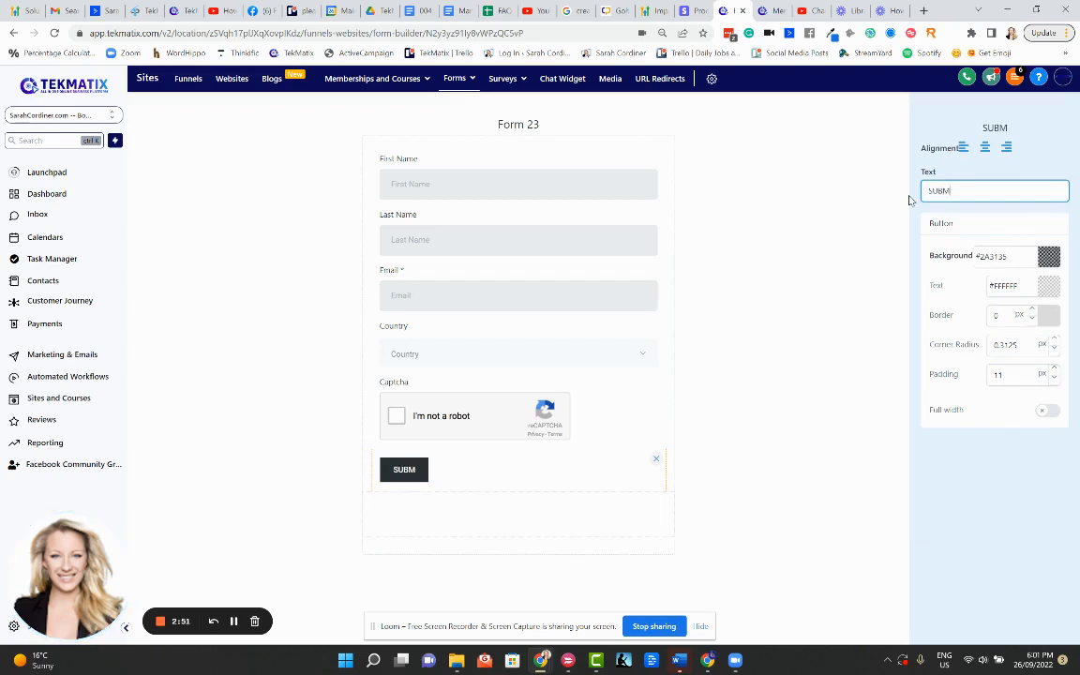
{"action": "left_click", "coordinate": [984, 149]}
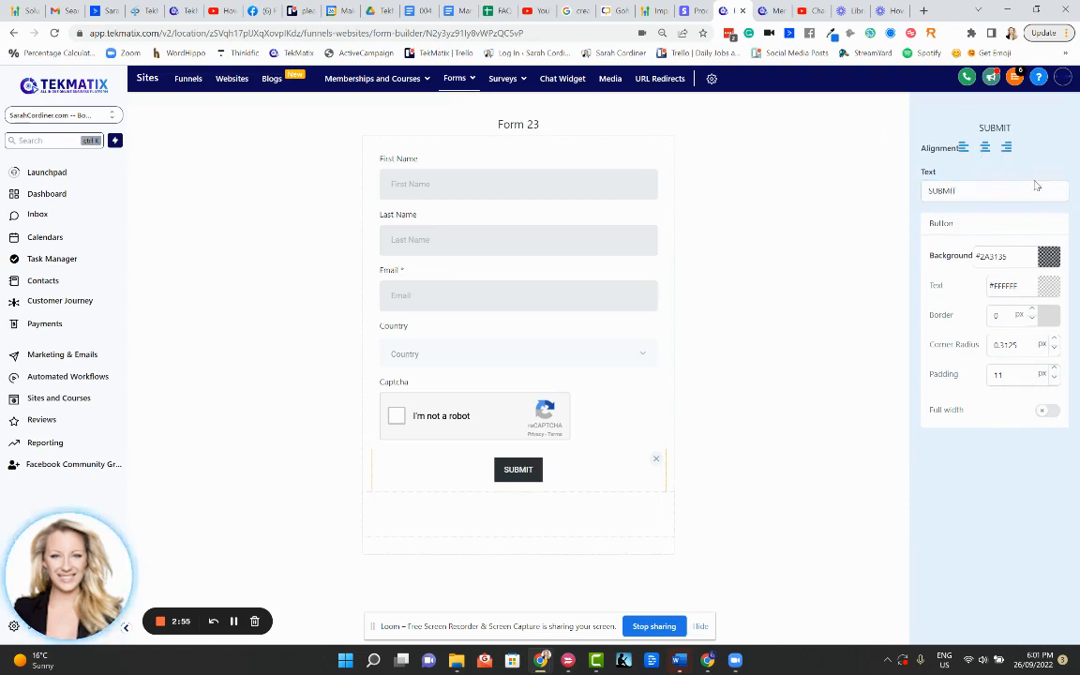
Make the button background blue and deselect the button
{"action": "left_click", "coordinate": [1050, 256]}
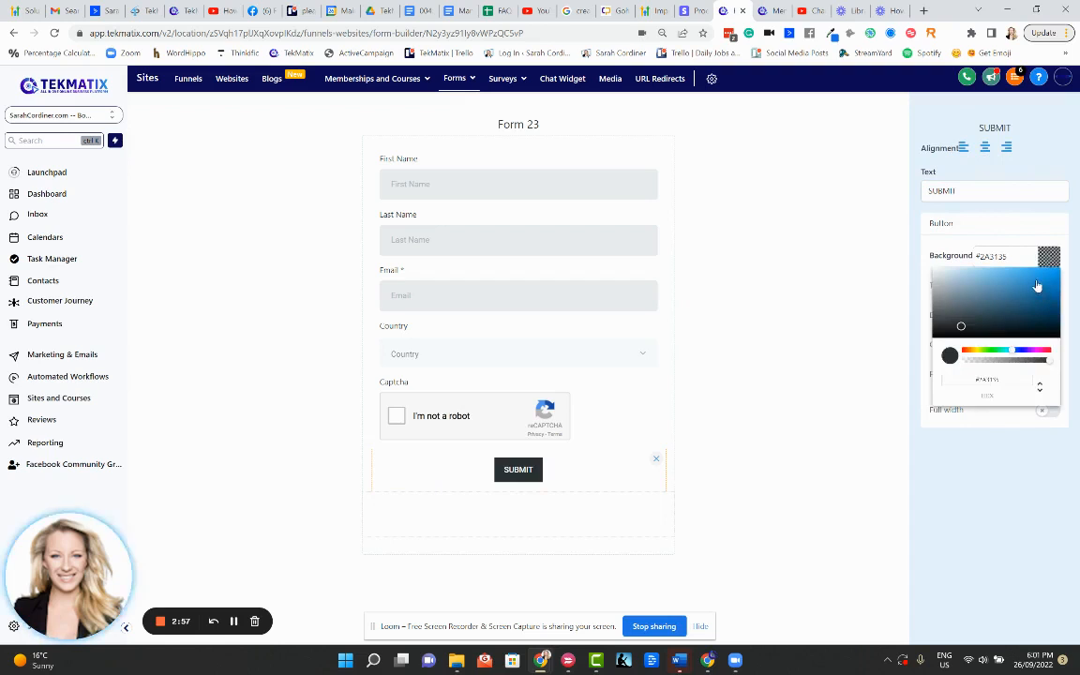
{"action": "left_click", "coordinate": [1038, 282]}
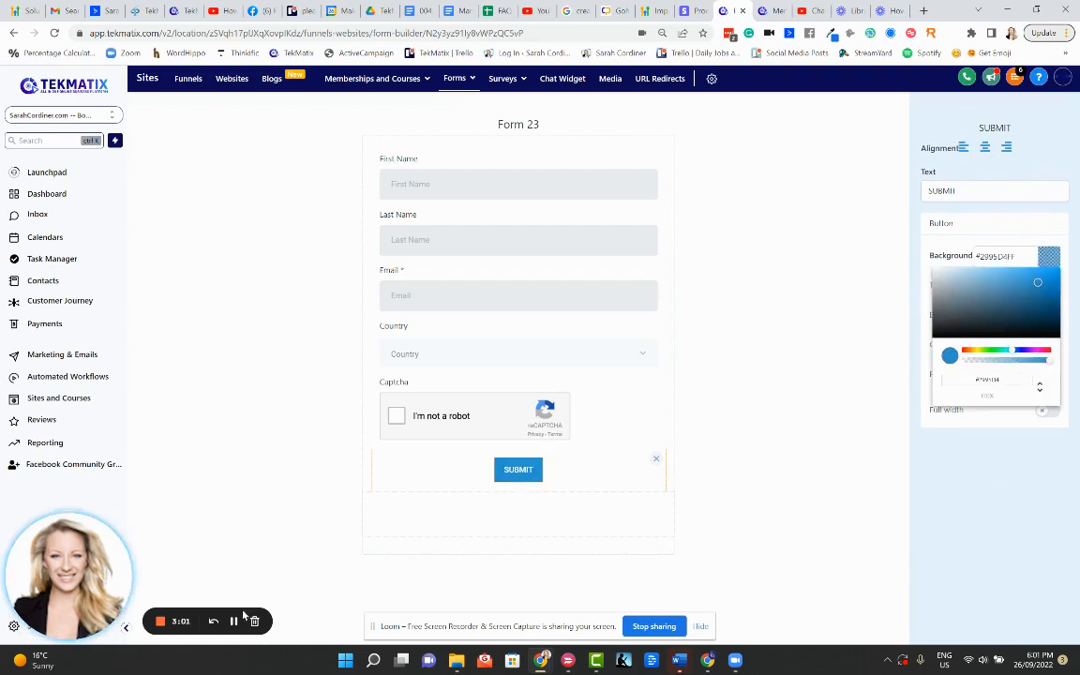
{"action": "left_click", "coordinate": [214, 561]}
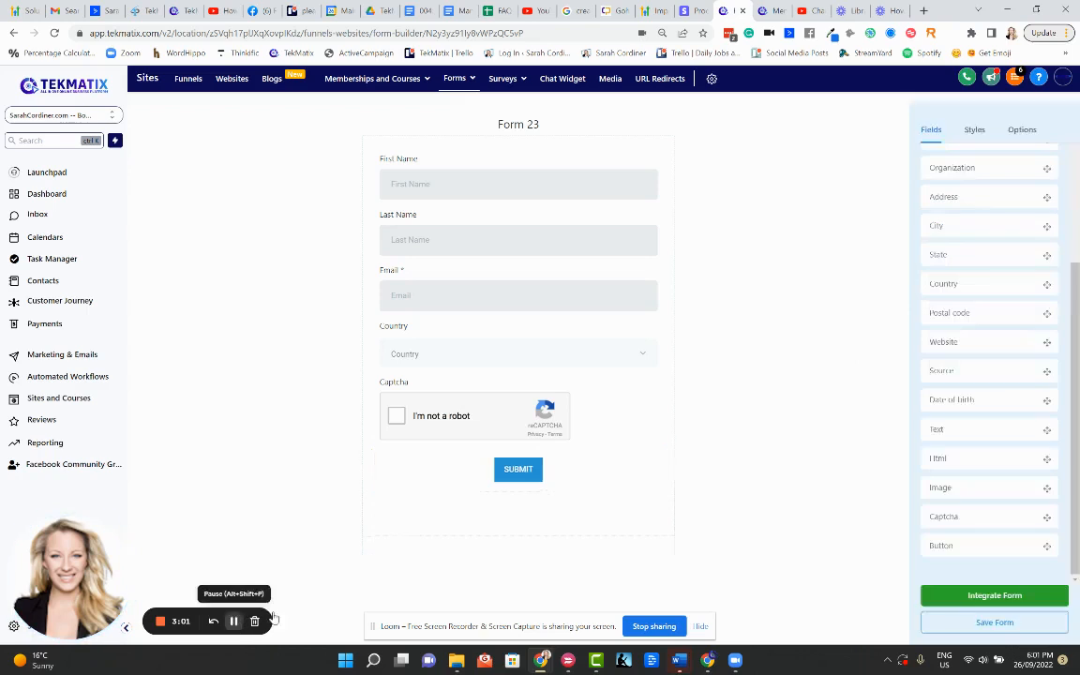
Give the SUBMIT button a 5 px border and 0 corner radius
{"action": "left_click", "coordinate": [531, 469]}
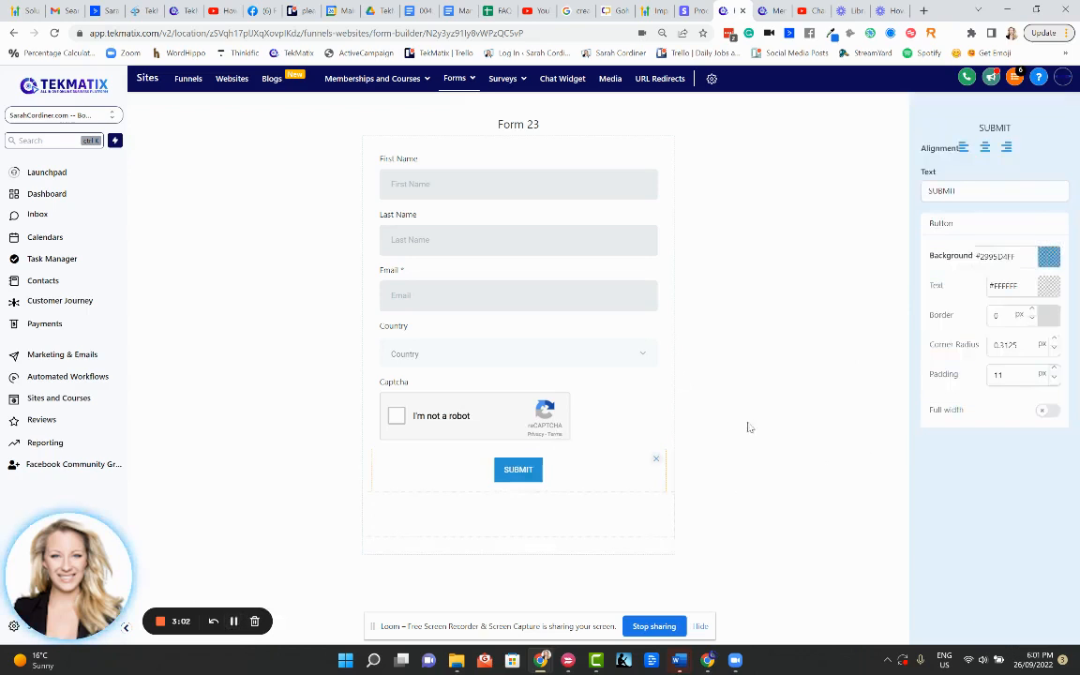
{"action": "left_click", "coordinate": [1032, 310]}
{"action": "triple_click", "coordinate": [1032, 310]}
{"action": "triple_click", "coordinate": [1032, 309]}
{"action": "double_click", "coordinate": [1031, 309]}
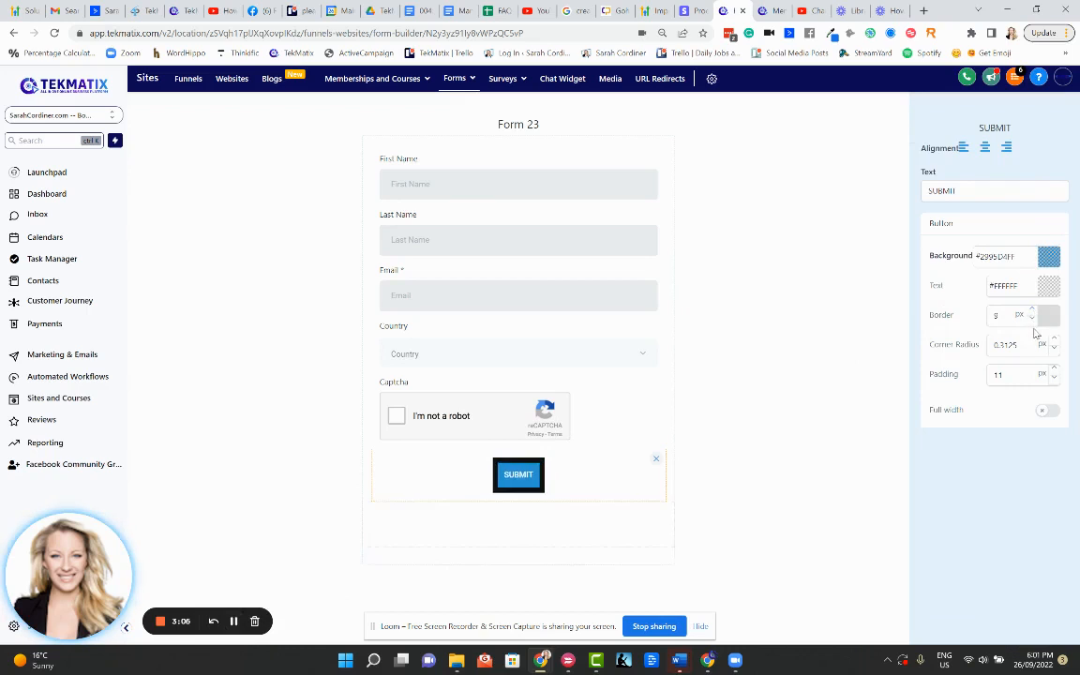
{"action": "double_click", "coordinate": [1034, 319]}
{"action": "left_click", "coordinate": [1034, 320]}
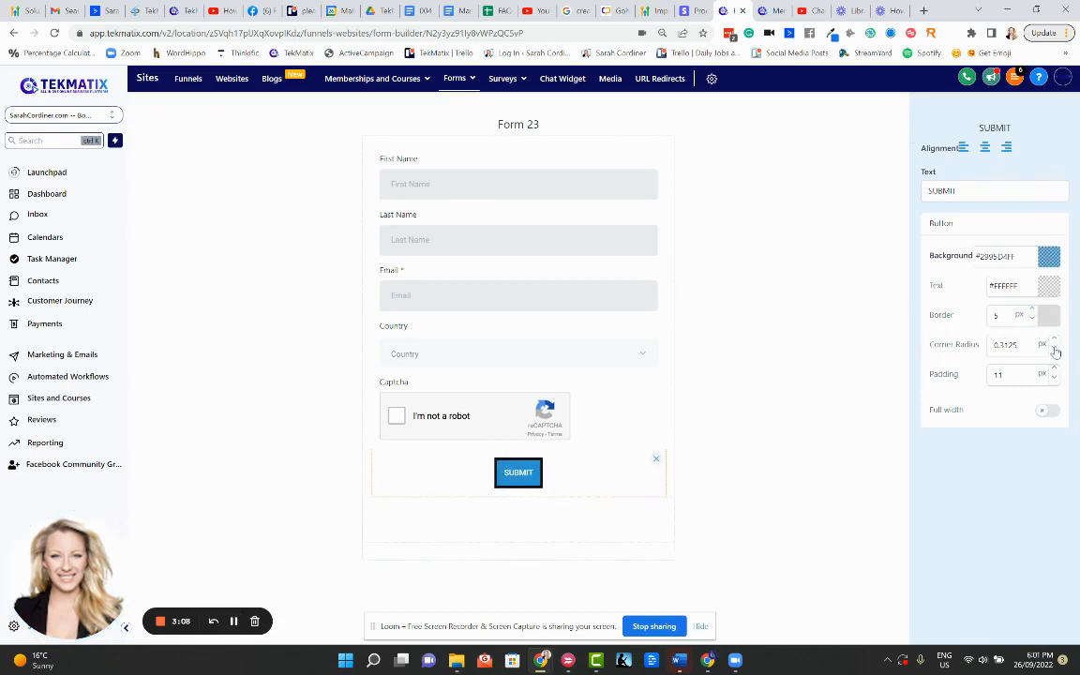
{"action": "left_click", "coordinate": [1054, 350]}
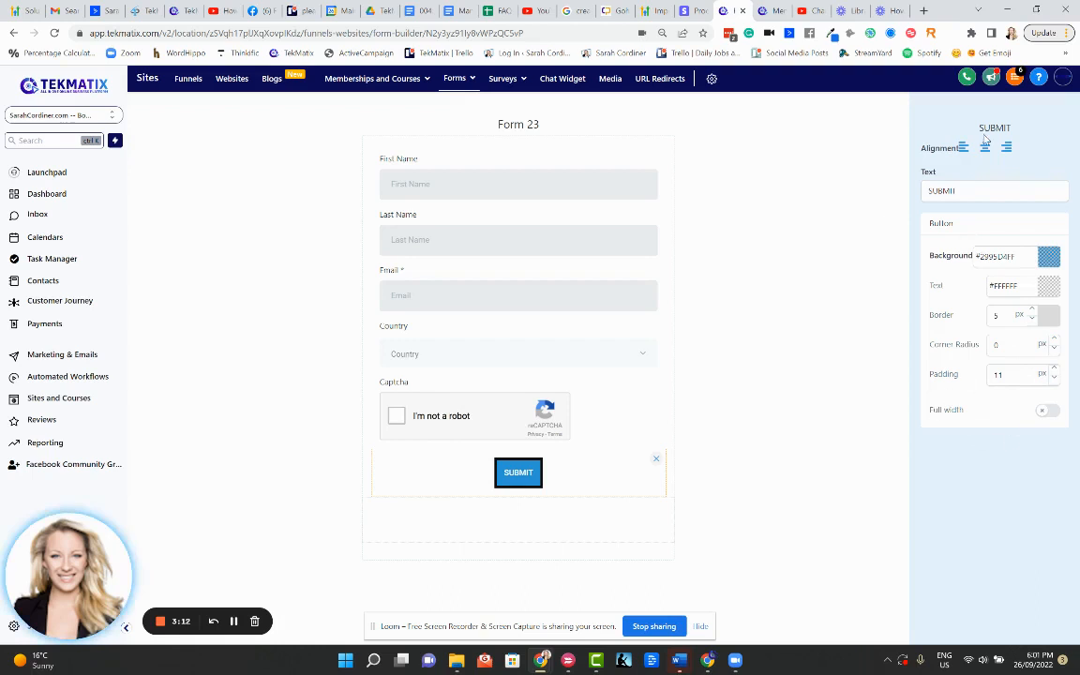
{"action": "left_click", "coordinate": [684, 338]}
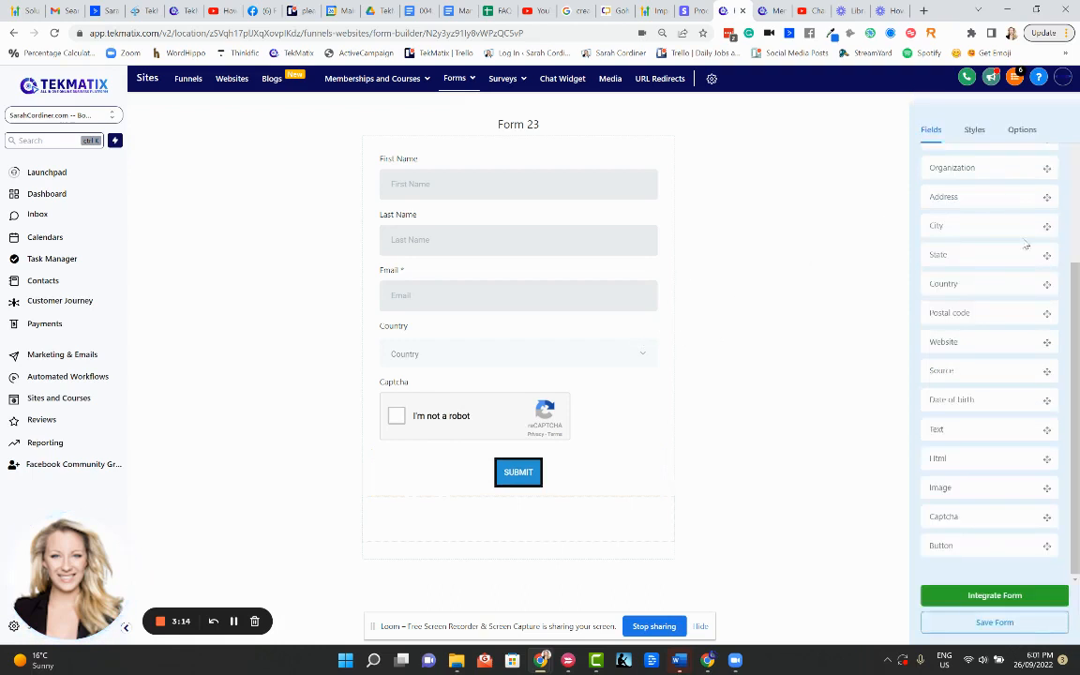
Place the step_3 image from Downloads at the top of the form, above First Name
{"action": "left_click_drag", "start_coordinate": [960, 487], "coordinate": [439, 207]}
{"action": "left_click", "coordinate": [422, 179]}
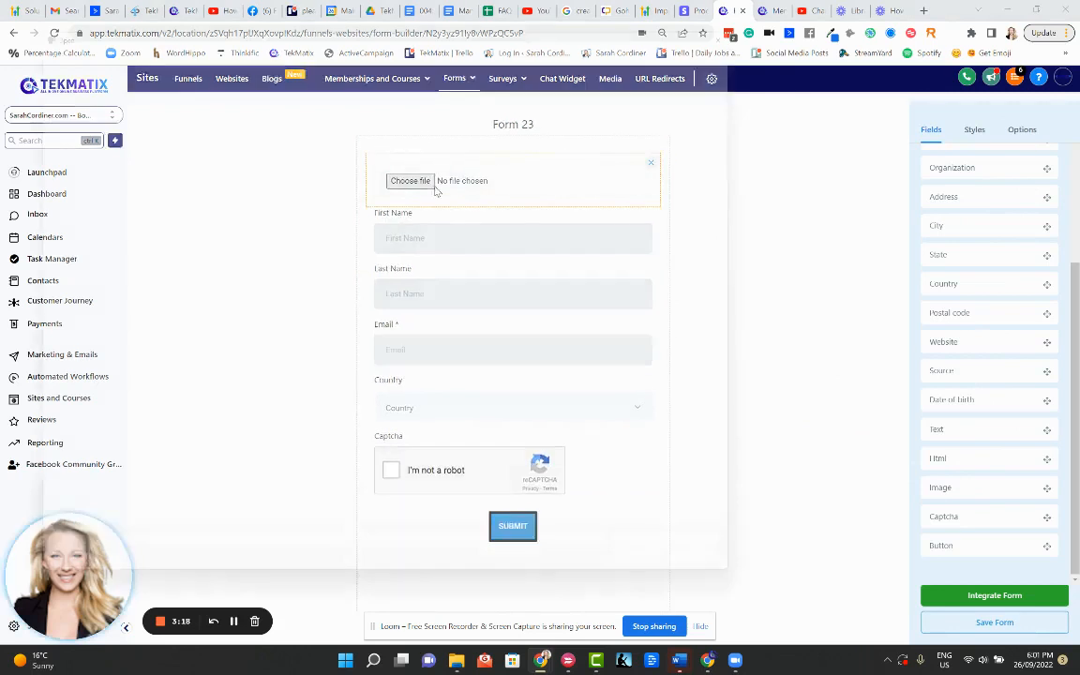
{"action": "left_click", "coordinate": [436, 300]}
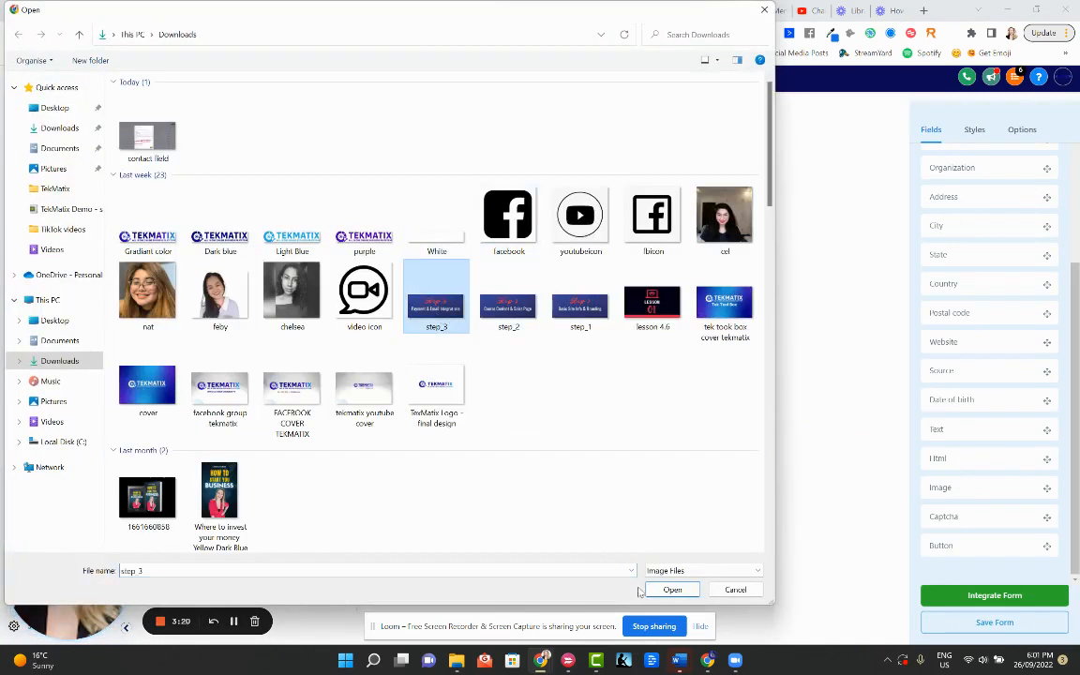
{"action": "left_click", "coordinate": [665, 590]}
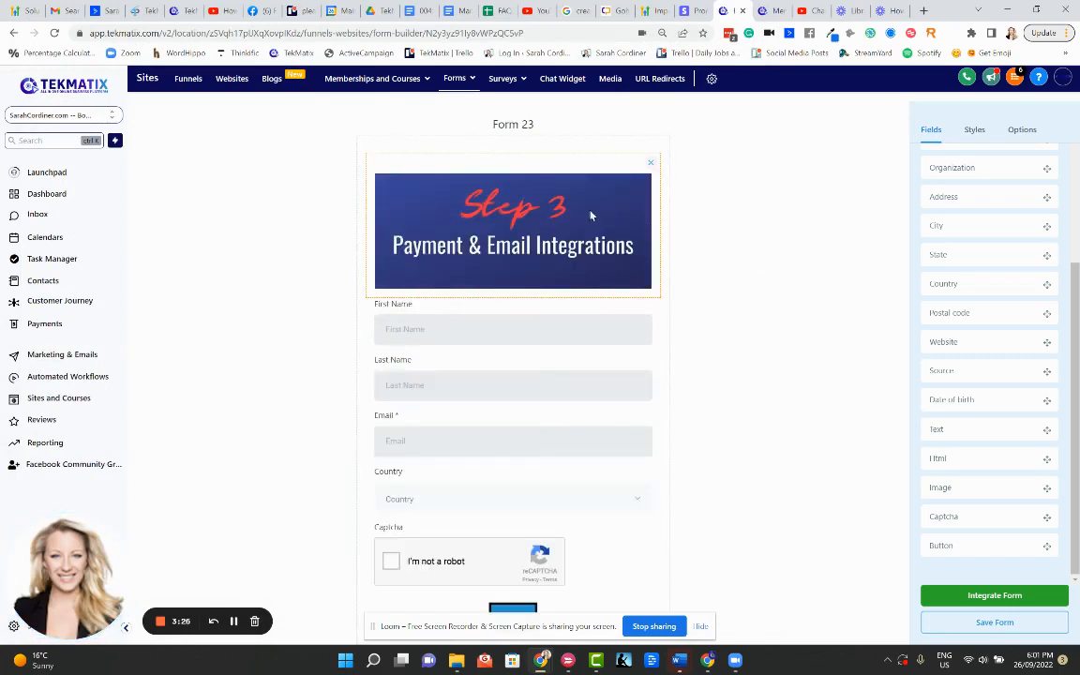
{"action": "scroll", "coordinate": [514, 230], "scroll_direction": "down", "scroll_amount": 1}
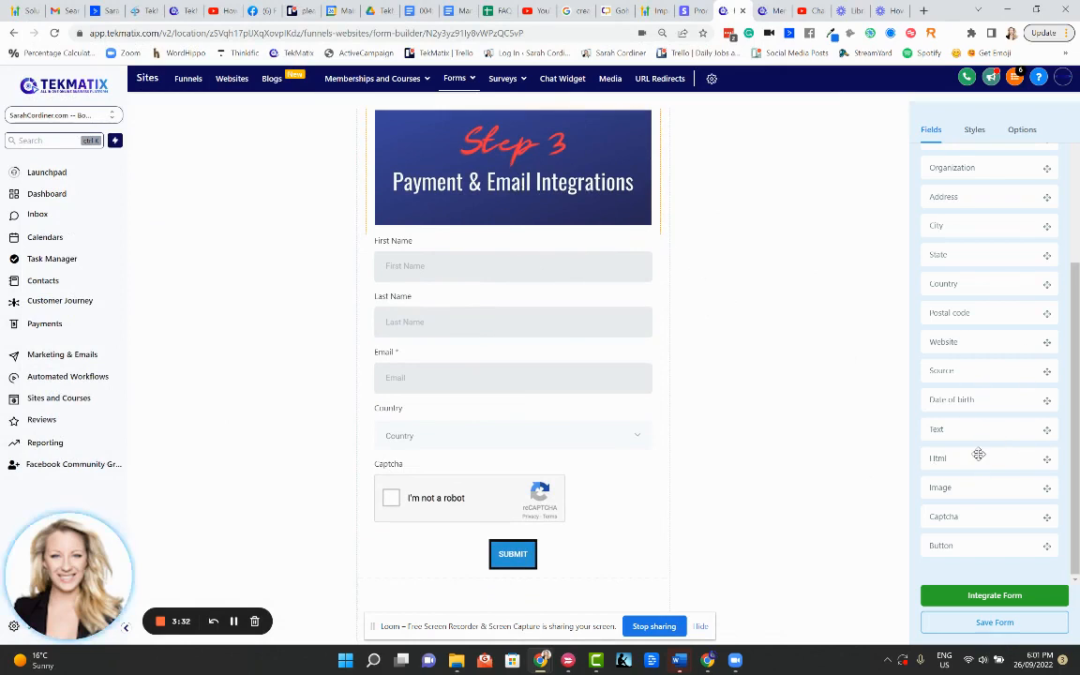
{"action": "scroll", "coordinate": [959, 345], "scroll_direction": "up", "scroll_amount": 2}
{"action": "scroll", "coordinate": [959, 338], "scroll_direction": "up", "scroll_amount": 1}
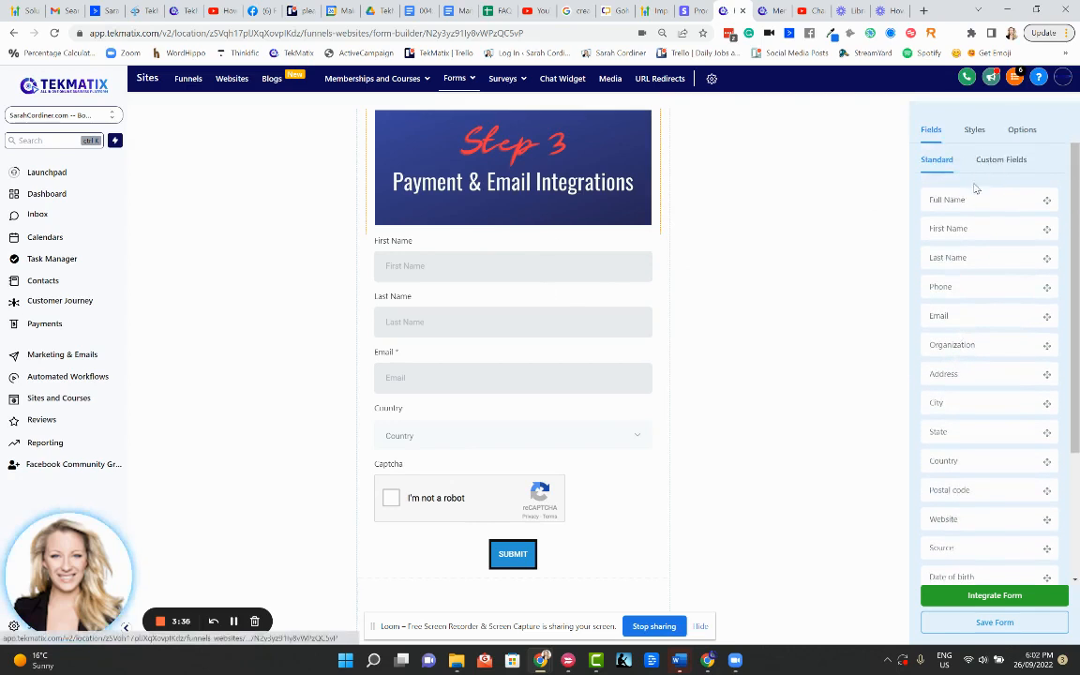
{"action": "scroll", "coordinate": [964, 350], "scroll_direction": "down", "scroll_amount": 3}
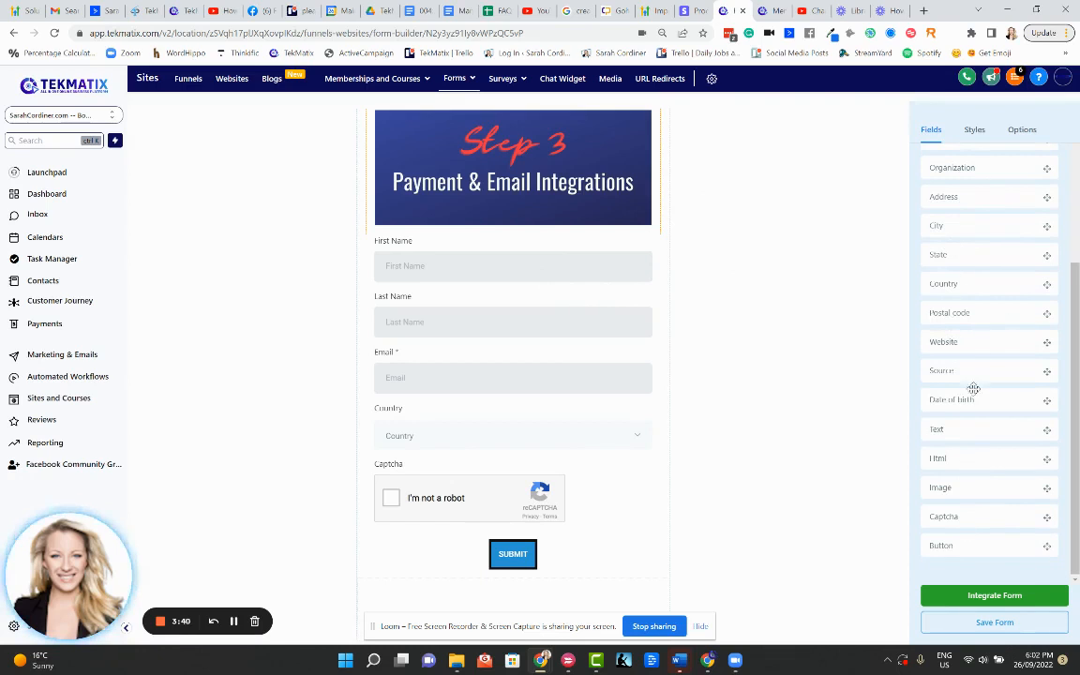
Show the form builder's Custom Fields list and start adding a new custom field
{"action": "scroll", "coordinate": [968, 356], "scroll_direction": "up", "scroll_amount": 3}
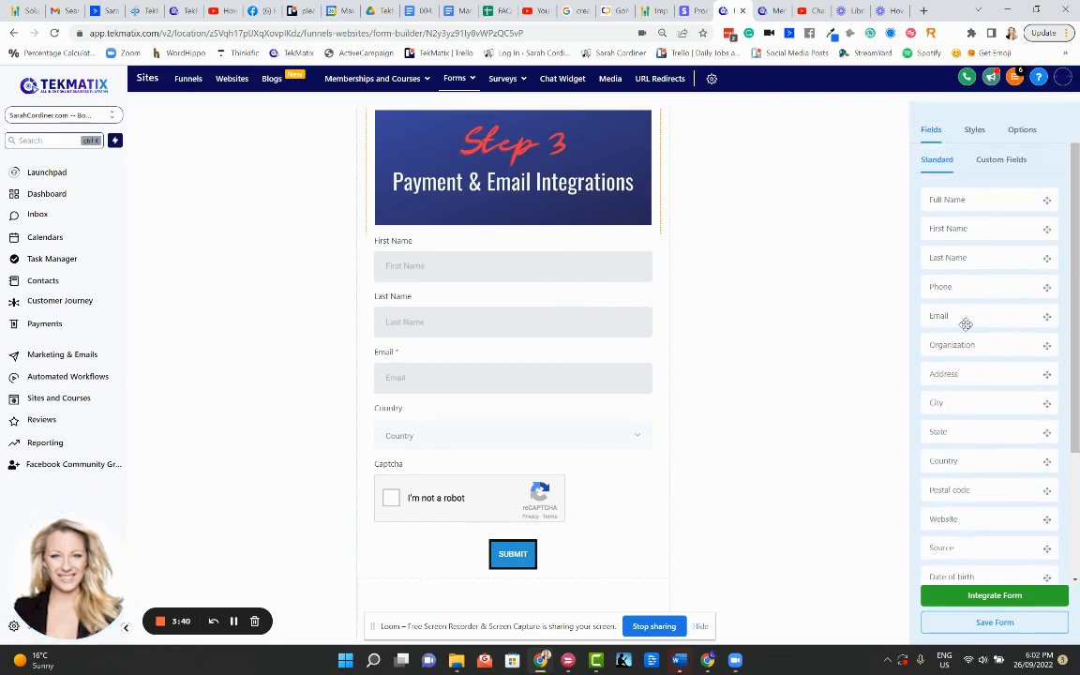
{"action": "left_click", "coordinate": [998, 161]}
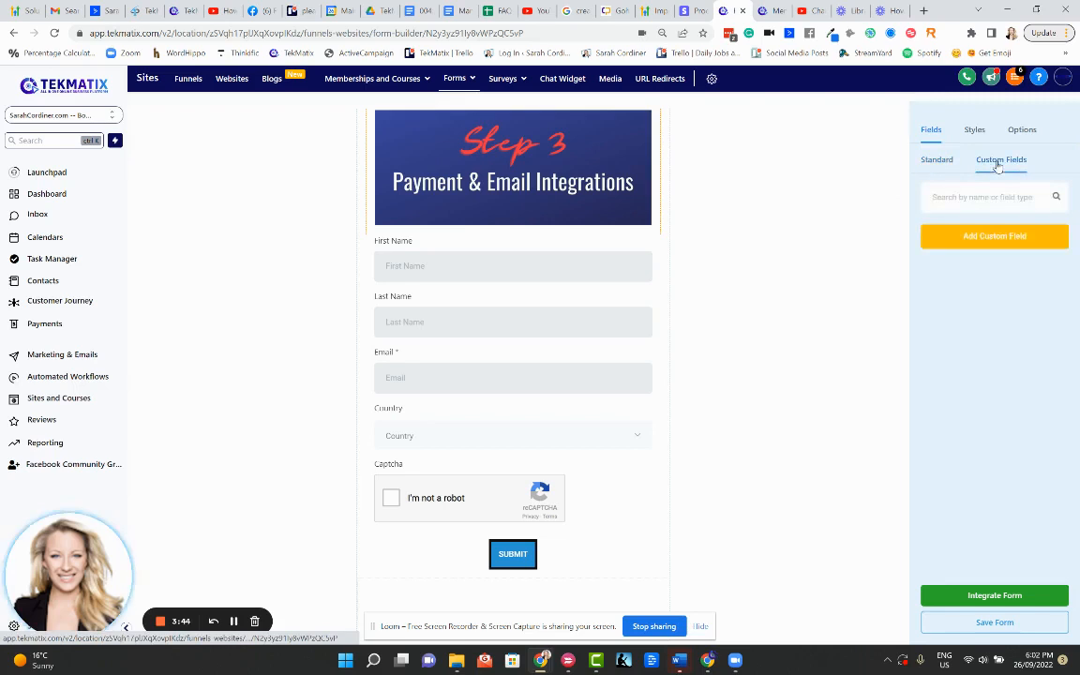
{"action": "left_click", "coordinate": [992, 237]}
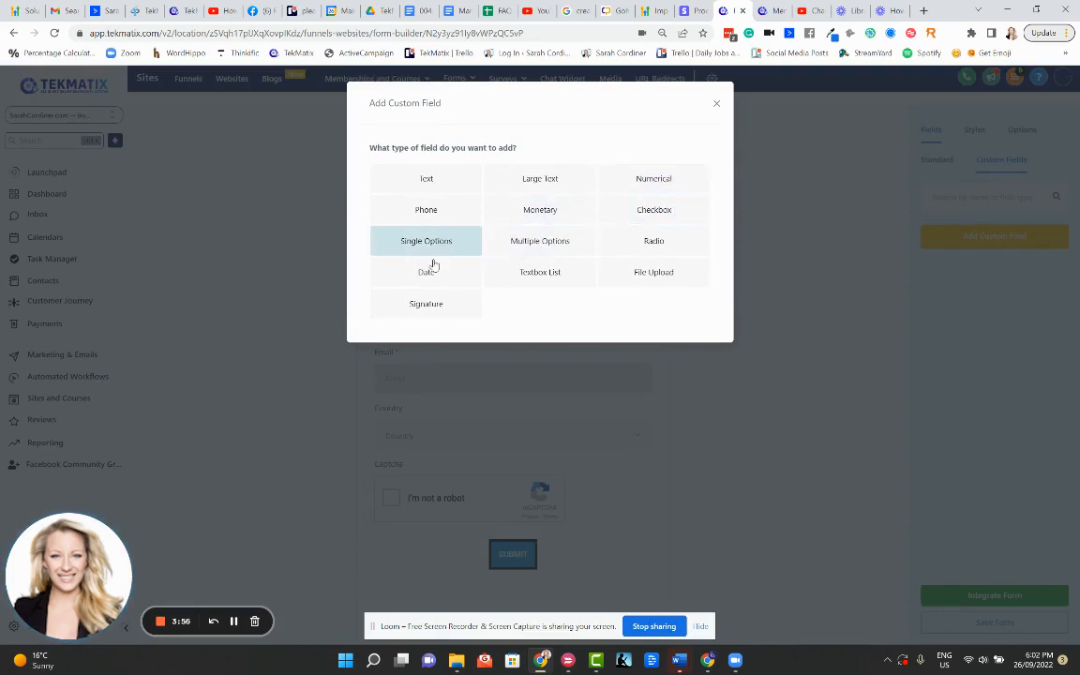
Set up a File Upload custom field accepting any format and up to 4 files
{"action": "left_click", "coordinate": [660, 274]}
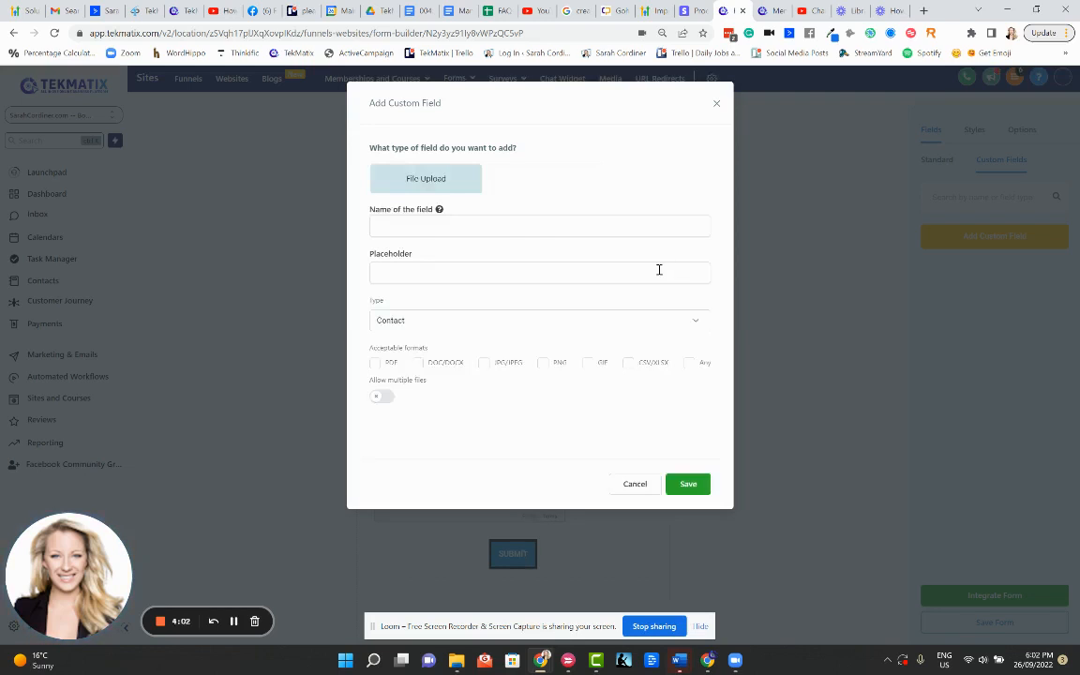
{"action": "left_click", "coordinate": [415, 222]}
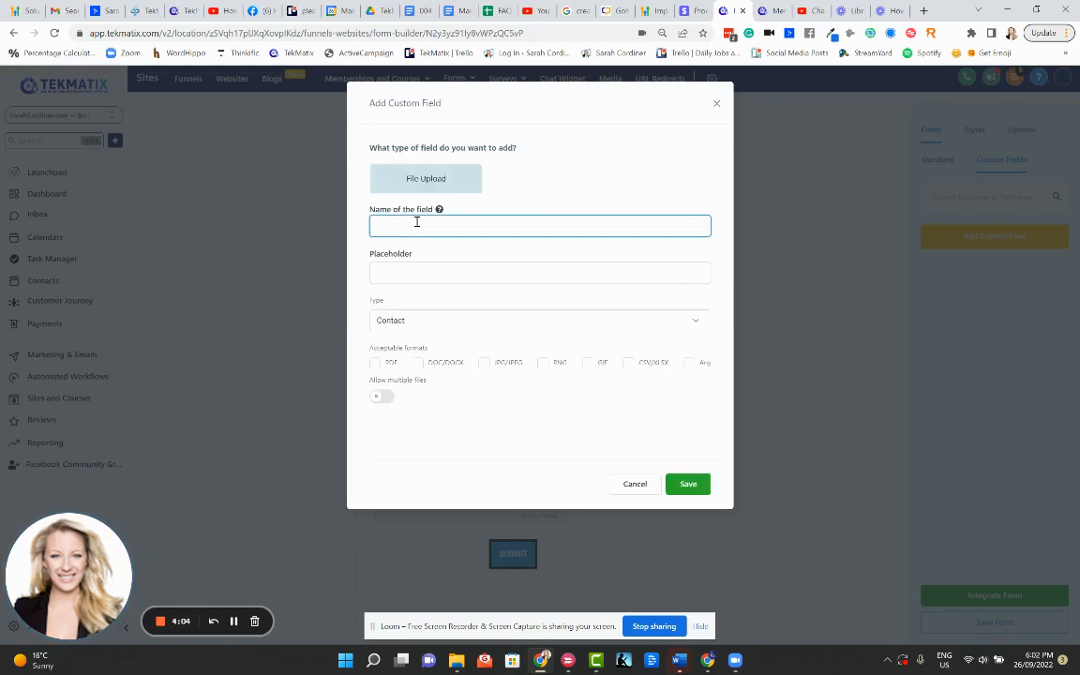
{"action": "key", "text": "Caps_Lock"}
{"action": "type", "text": "here"}
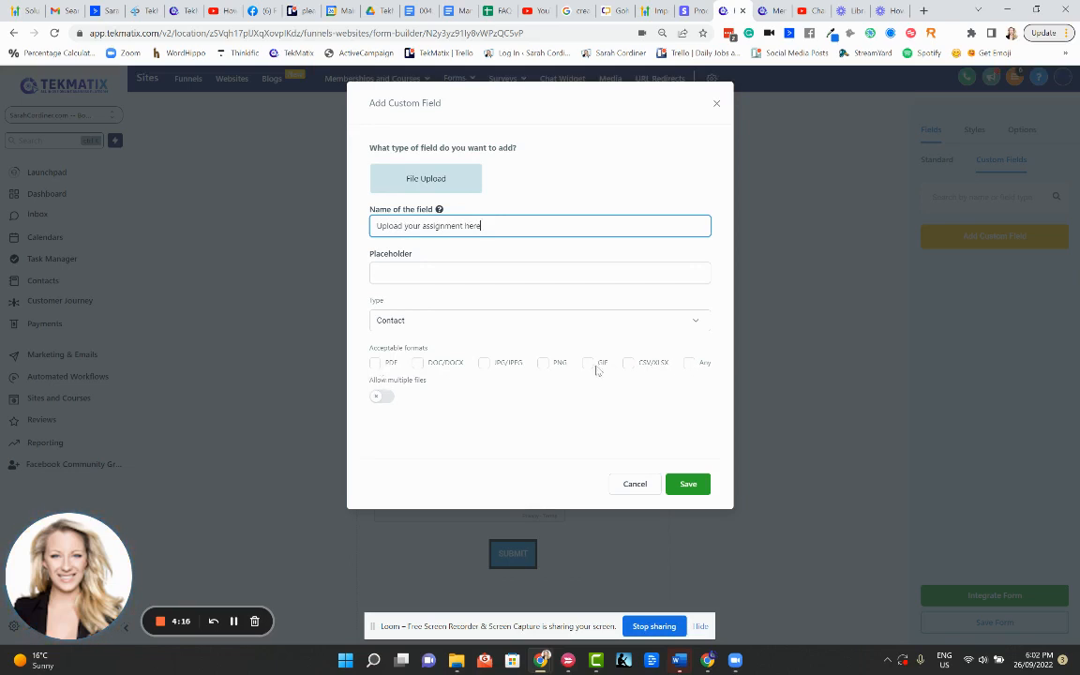
{"action": "left_click", "coordinate": [689, 363]}
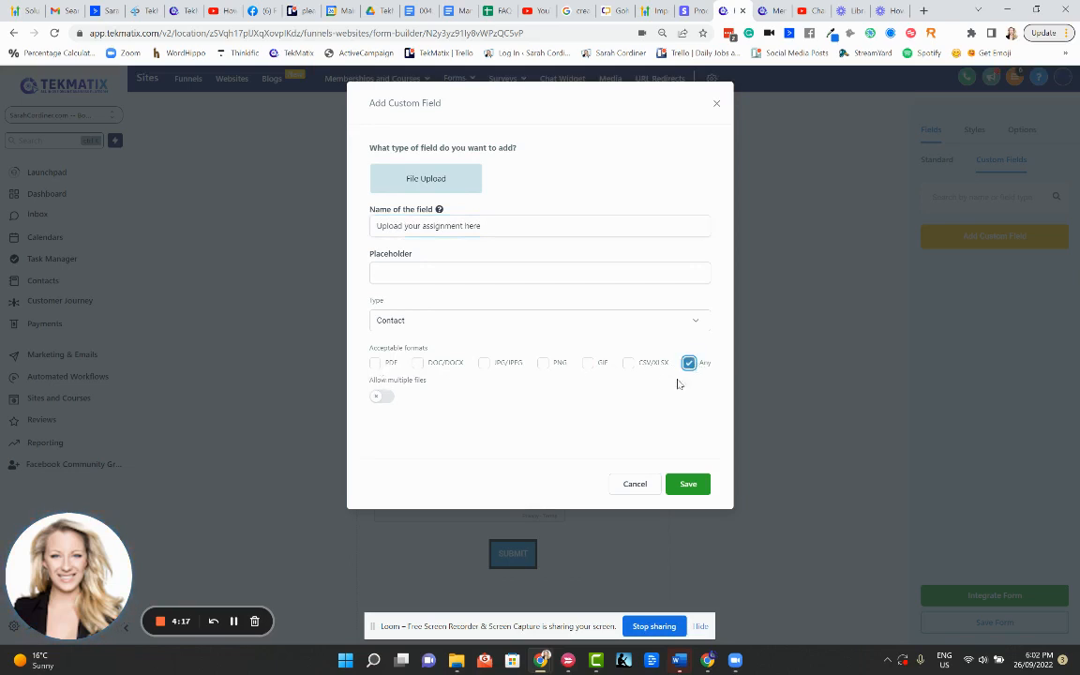
{"action": "left_click", "coordinate": [380, 397]}
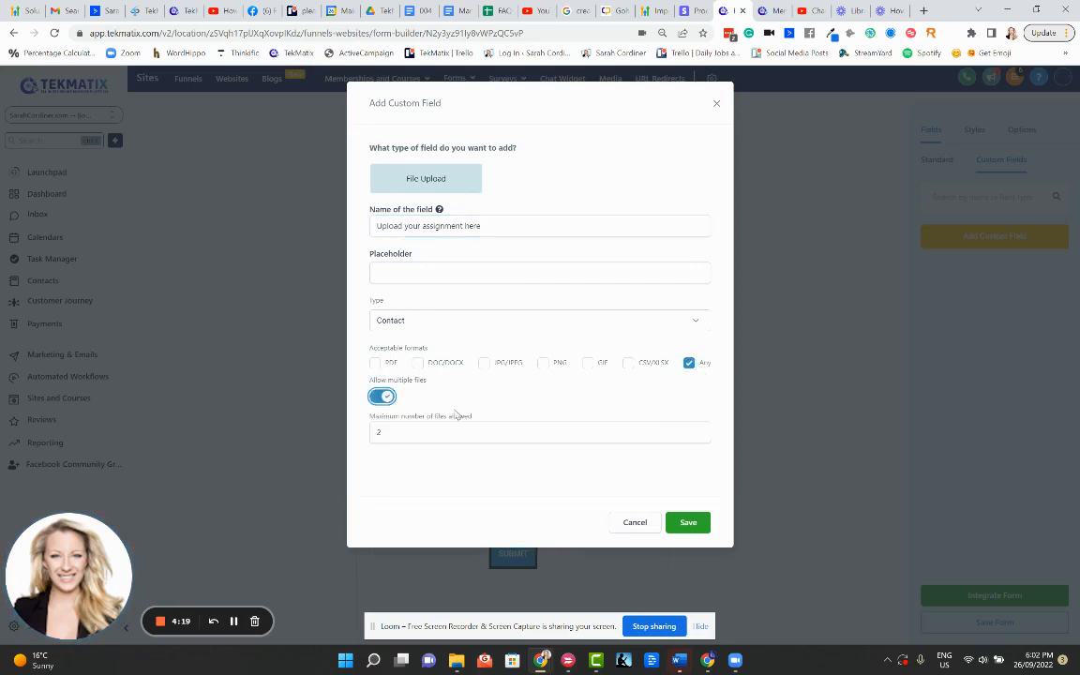
{"action": "left_click", "coordinate": [699, 428]}
{"action": "left_click", "coordinate": [698, 428]}
{"action": "left_click_drag", "start_coordinate": [496, 423], "coordinate": [372, 421]}
{"action": "left_click", "coordinate": [431, 460]}
{"action": "left_click", "coordinate": [687, 522]}
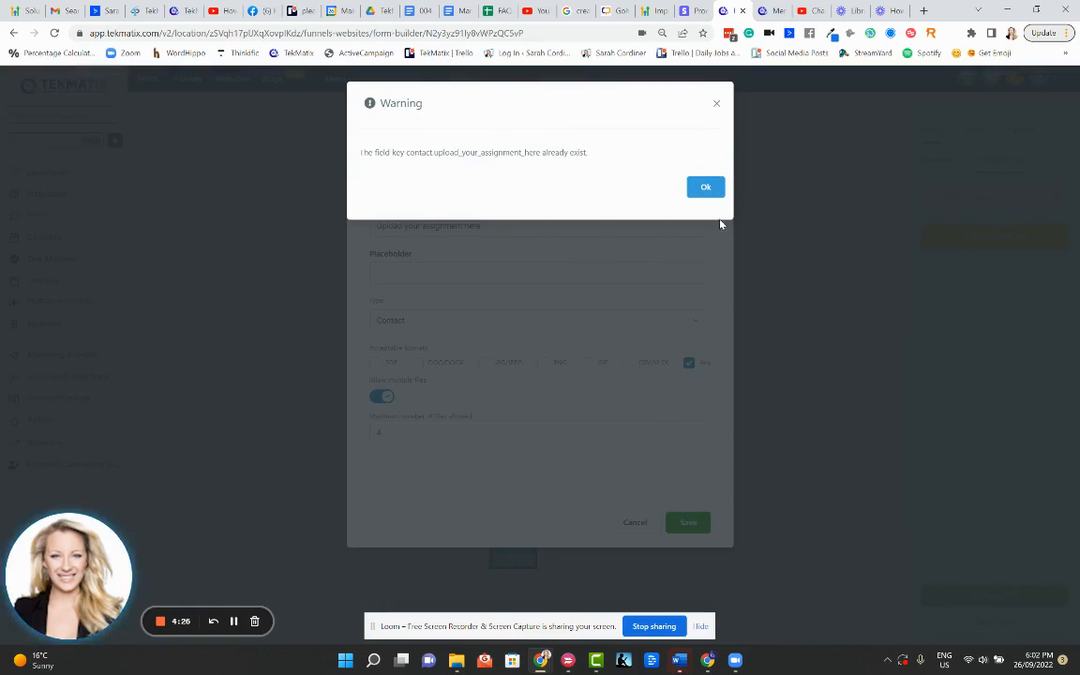
Fix the duplicate field key by renaming the field 'Upload your thing here', then save
{"action": "left_click", "coordinate": [703, 187]}
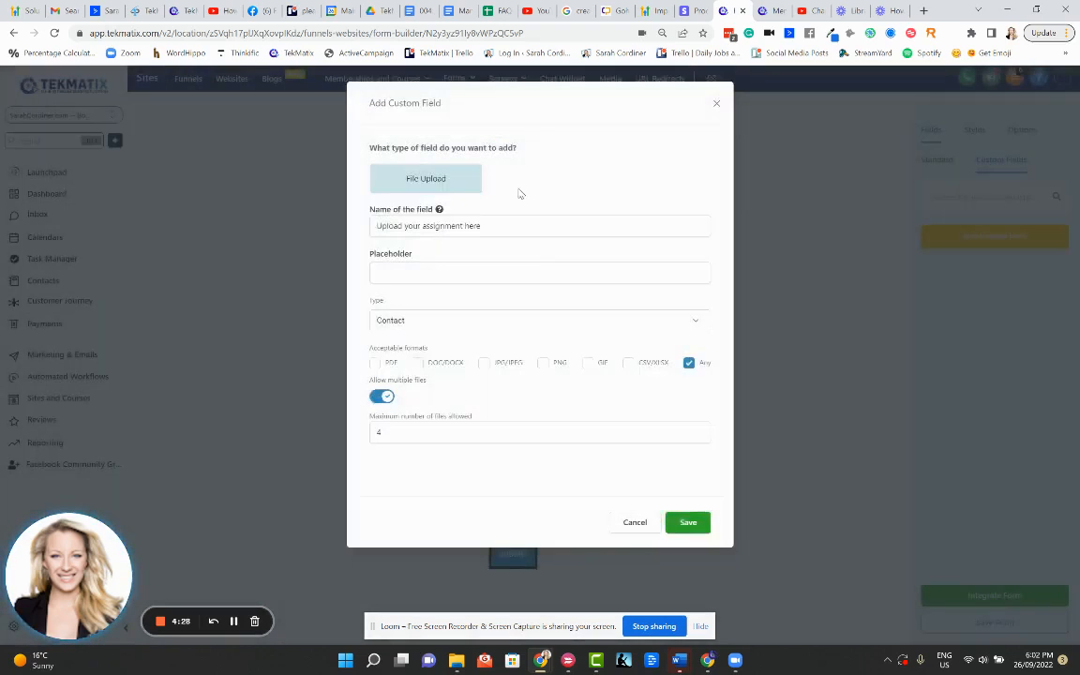
{"action": "left_click_drag", "start_coordinate": [503, 233], "coordinate": [339, 238]}
{"action": "key", "text": "BackSpace"}
{"action": "type", "text": "Up"}
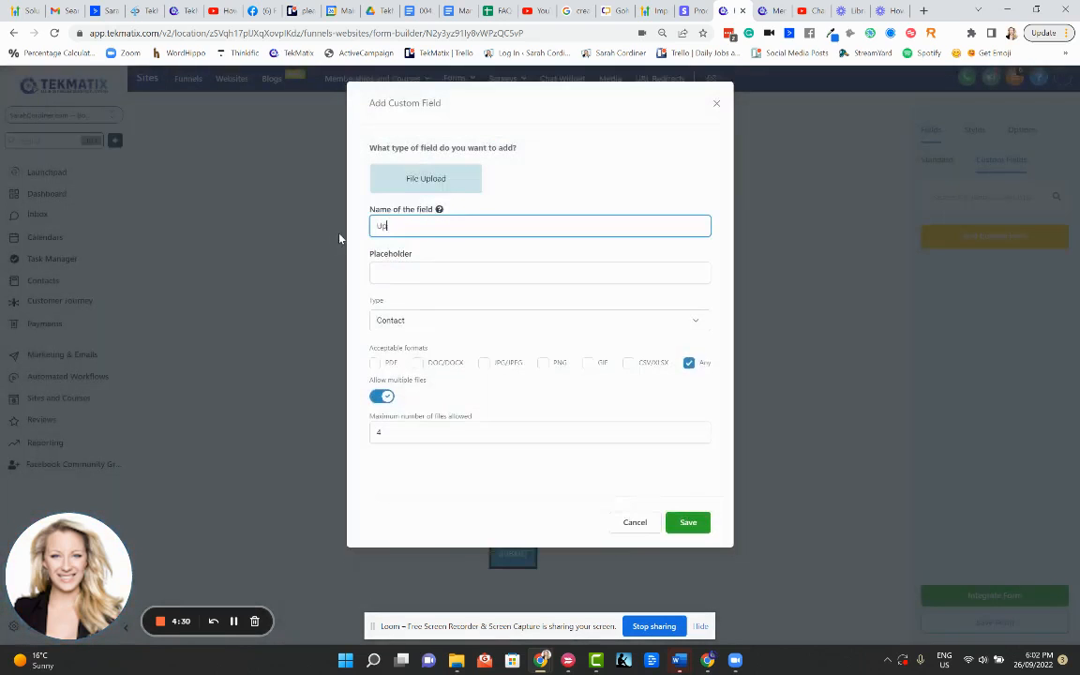
{"action": "type", "text": "load your thing here"}
{"action": "left_click", "coordinate": [683, 524]}
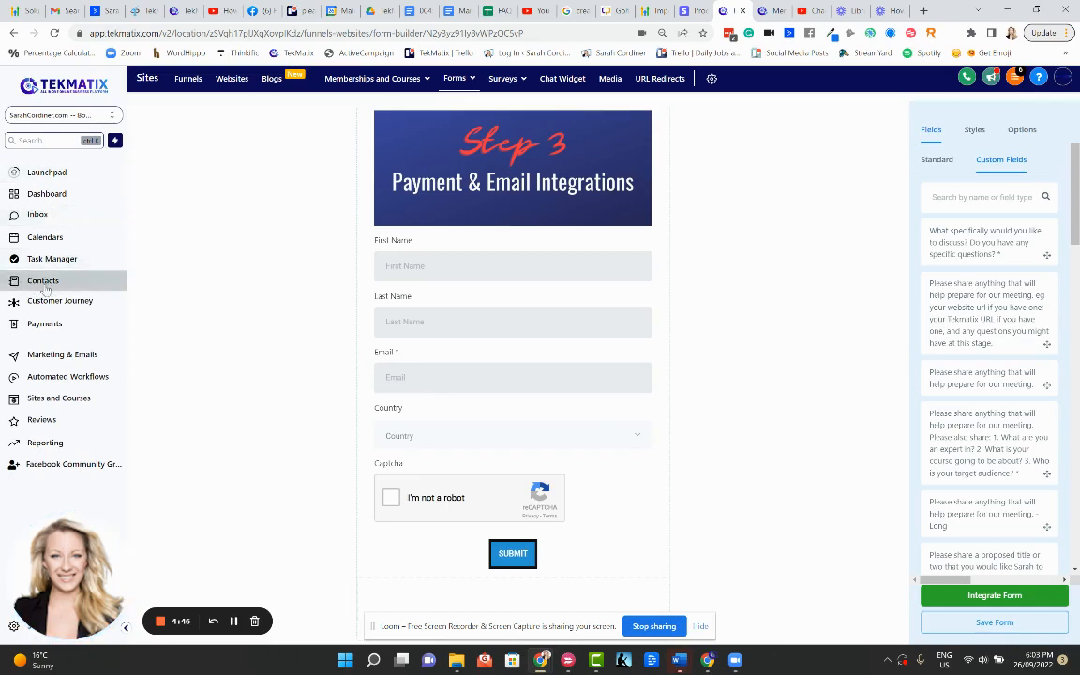
Place the 'Upload your thing here' field on Form 23 between Country and Captcha
{"action": "scroll", "coordinate": [988, 464], "scroll_direction": "down", "scroll_amount": 4}
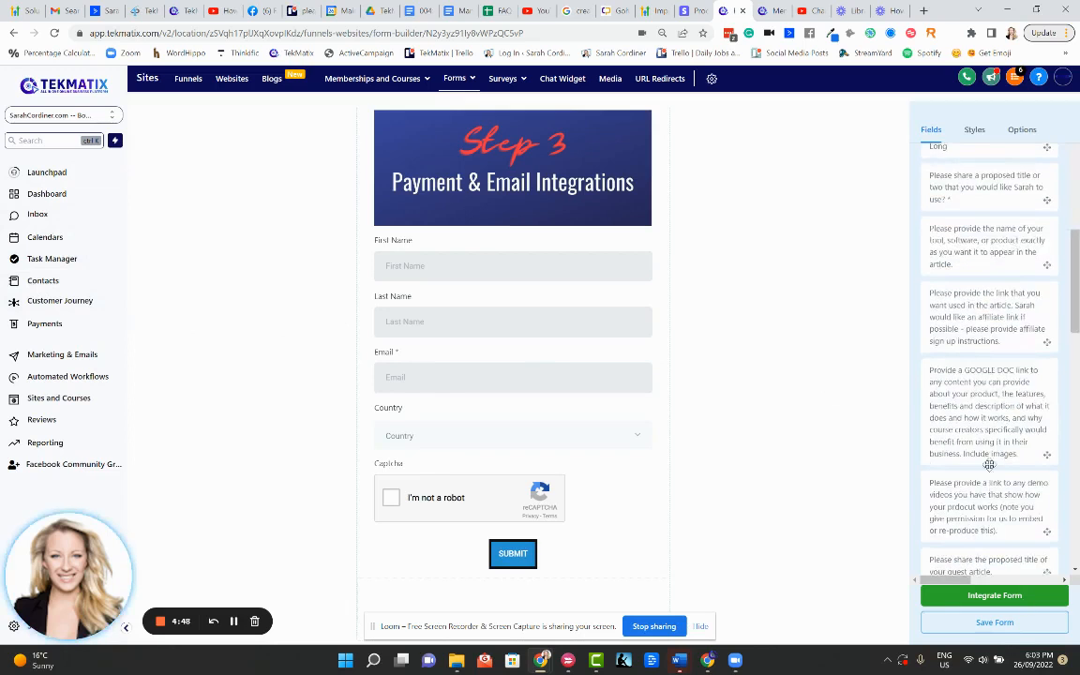
{"action": "scroll", "coordinate": [989, 464], "scroll_direction": "down", "scroll_amount": 7}
{"action": "scroll", "coordinate": [1017, 224], "scroll_direction": "up", "scroll_amount": 7}
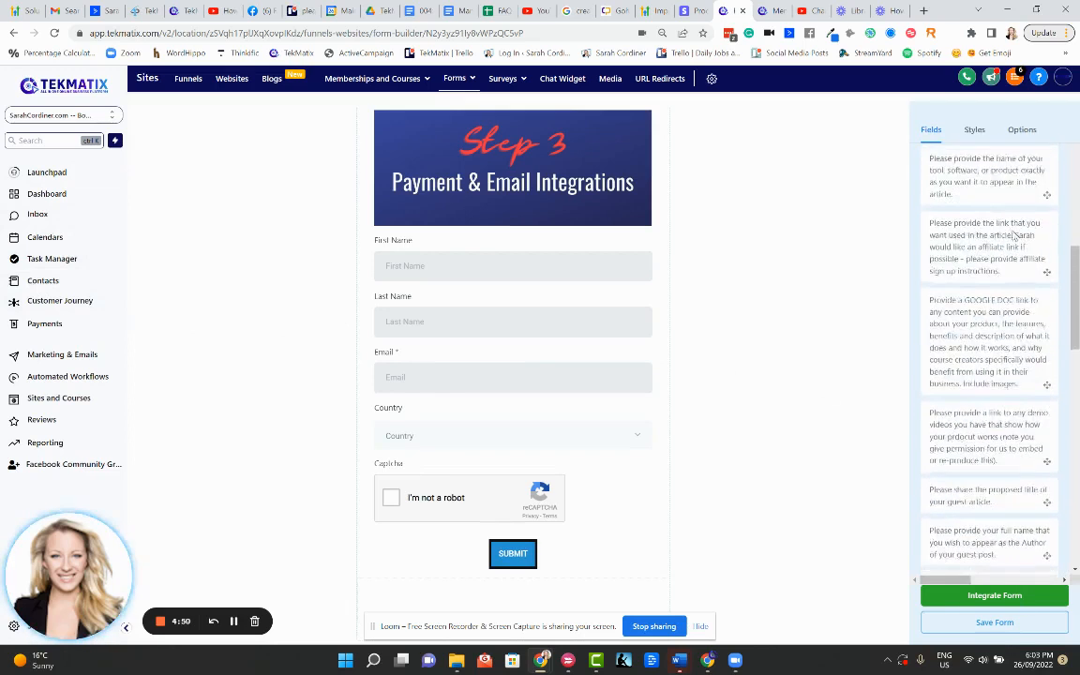
{"action": "scroll", "coordinate": [1013, 234], "scroll_direction": "up", "scroll_amount": 5}
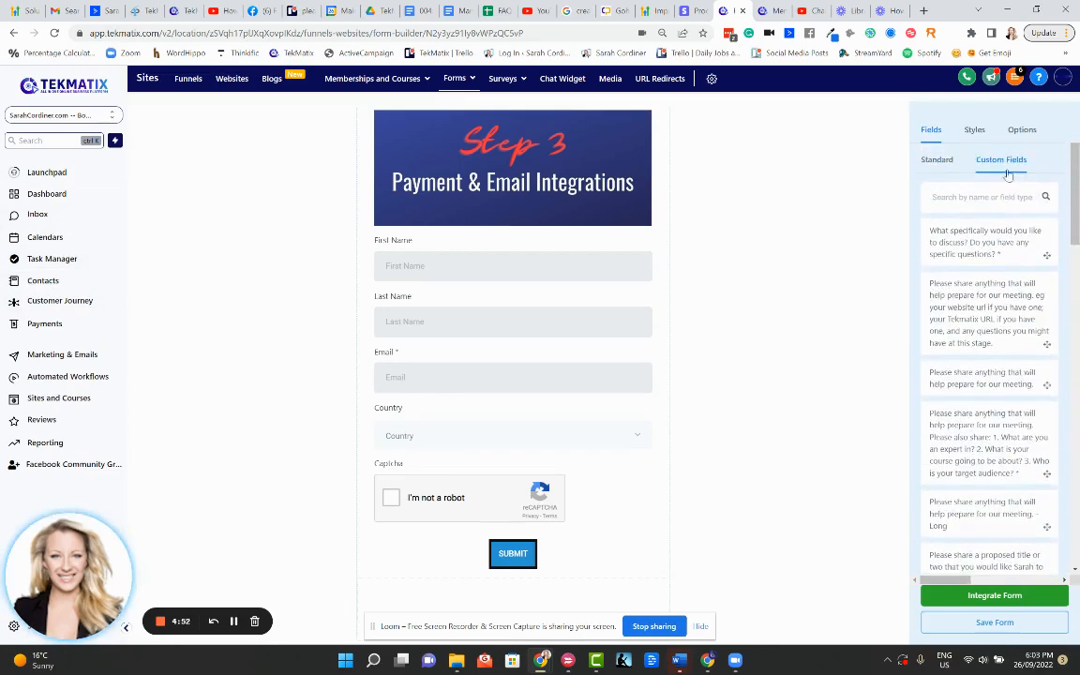
{"action": "scroll", "coordinate": [995, 356], "scroll_direction": "down", "scroll_amount": 8}
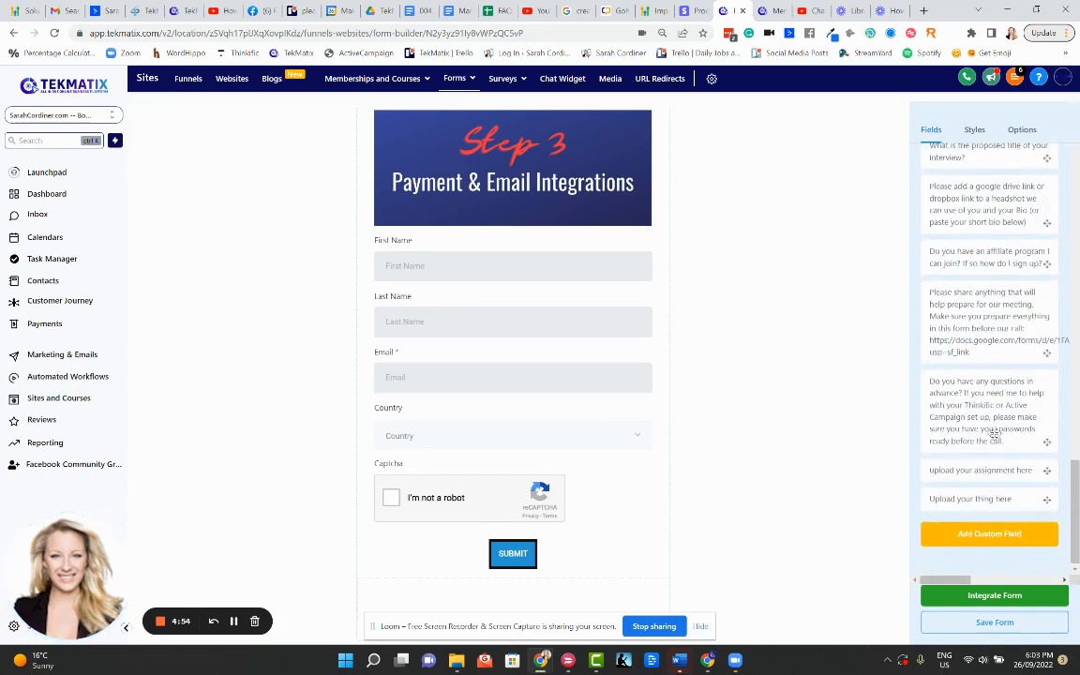
{"action": "left_click_drag", "start_coordinate": [989, 503], "coordinate": [524, 502]}
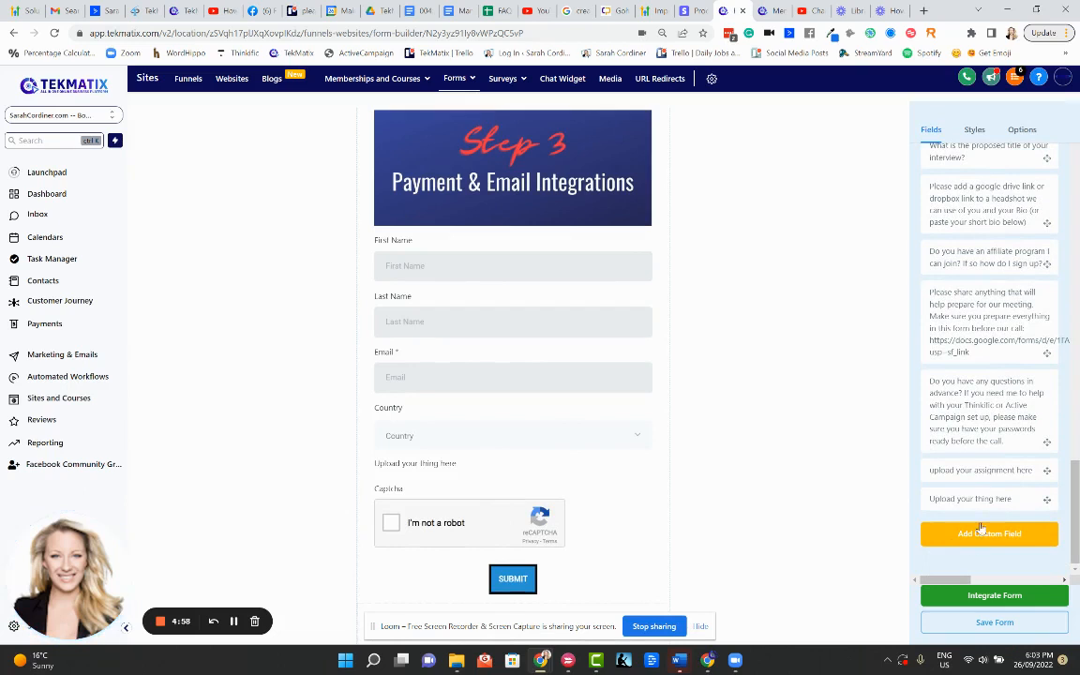
{"action": "scroll", "coordinate": [509, 445], "scroll_direction": "down", "scroll_amount": 1}
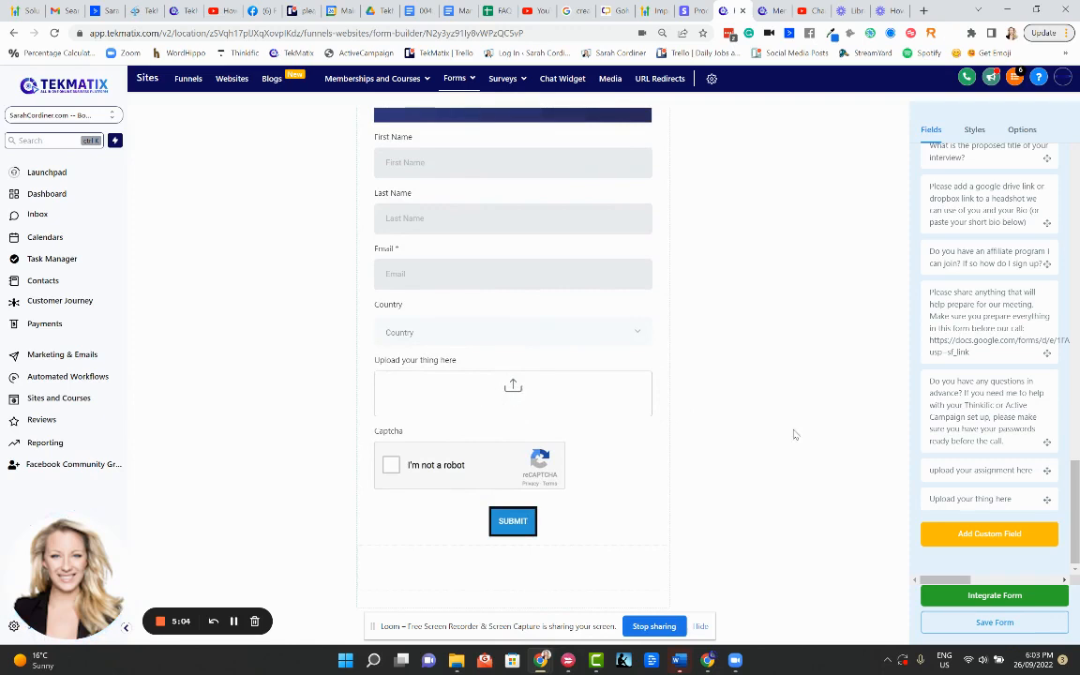
{"action": "scroll", "coordinate": [1017, 326], "scroll_direction": "up", "scroll_amount": 10}
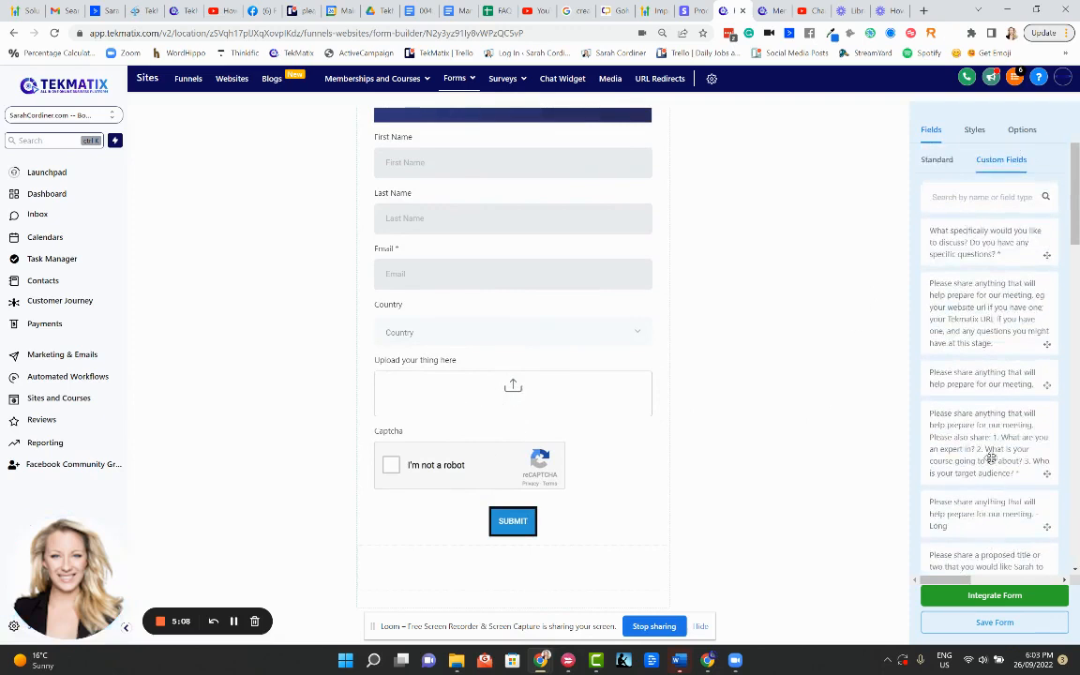
{"action": "scroll", "coordinate": [993, 412], "scroll_direction": "down", "scroll_amount": 15}
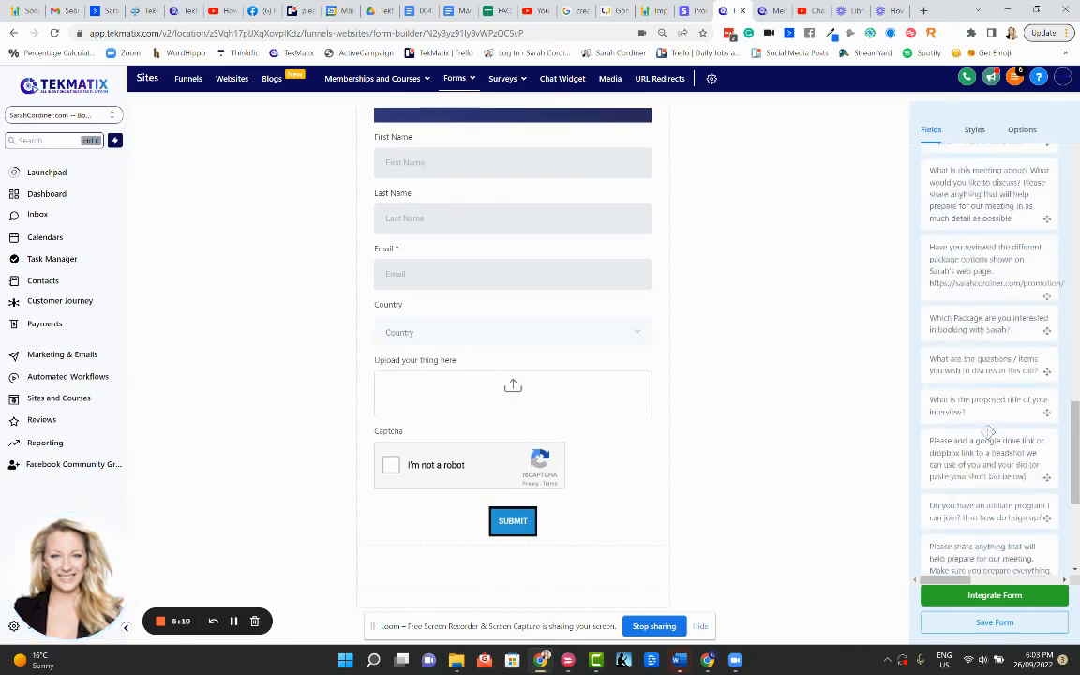
Create a checkbox custom field named 'Do you like fish?' with options Yes and No
{"action": "left_click", "coordinate": [1010, 534]}
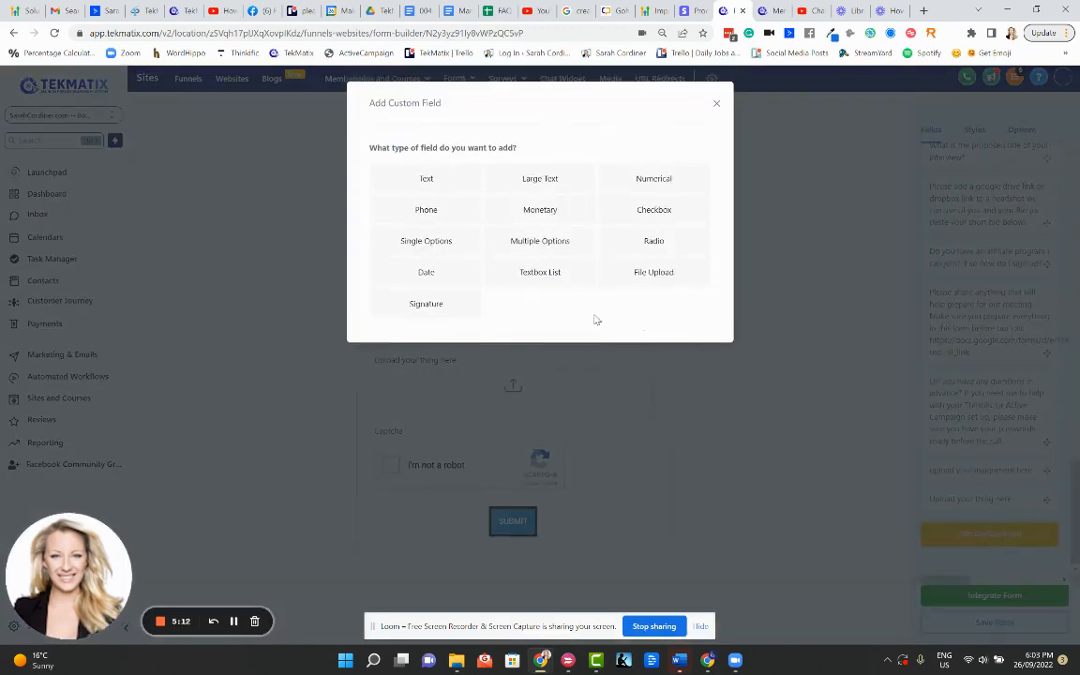
{"action": "left_click", "coordinate": [614, 220]}
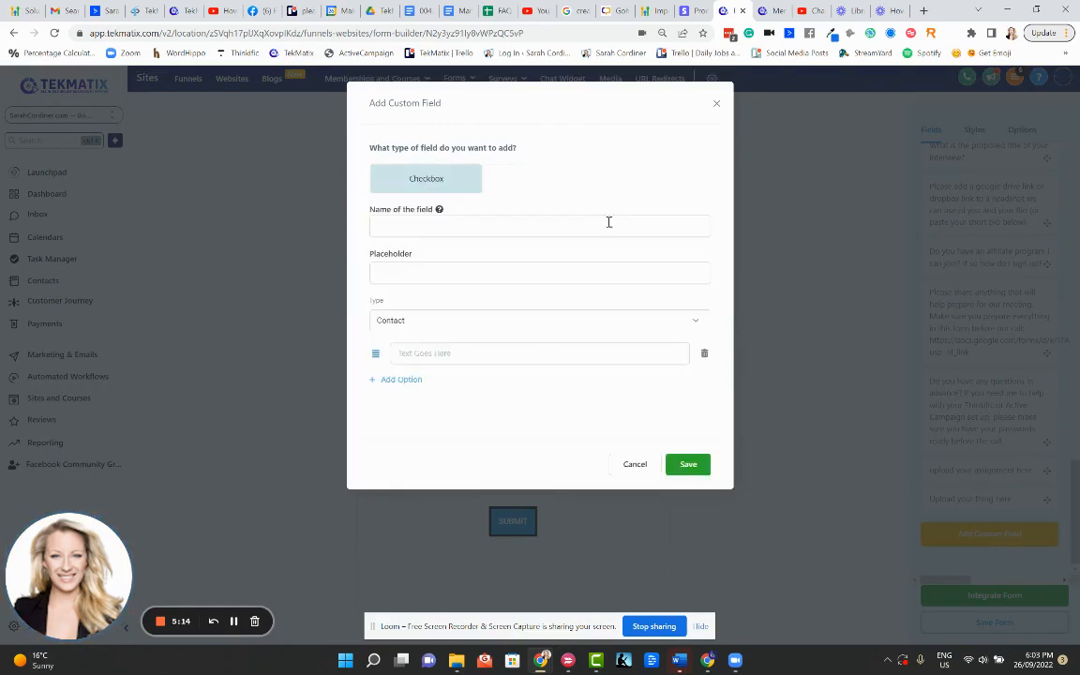
{"action": "left_click", "coordinate": [511, 226]}
{"action": "type", "text": "Do you"}
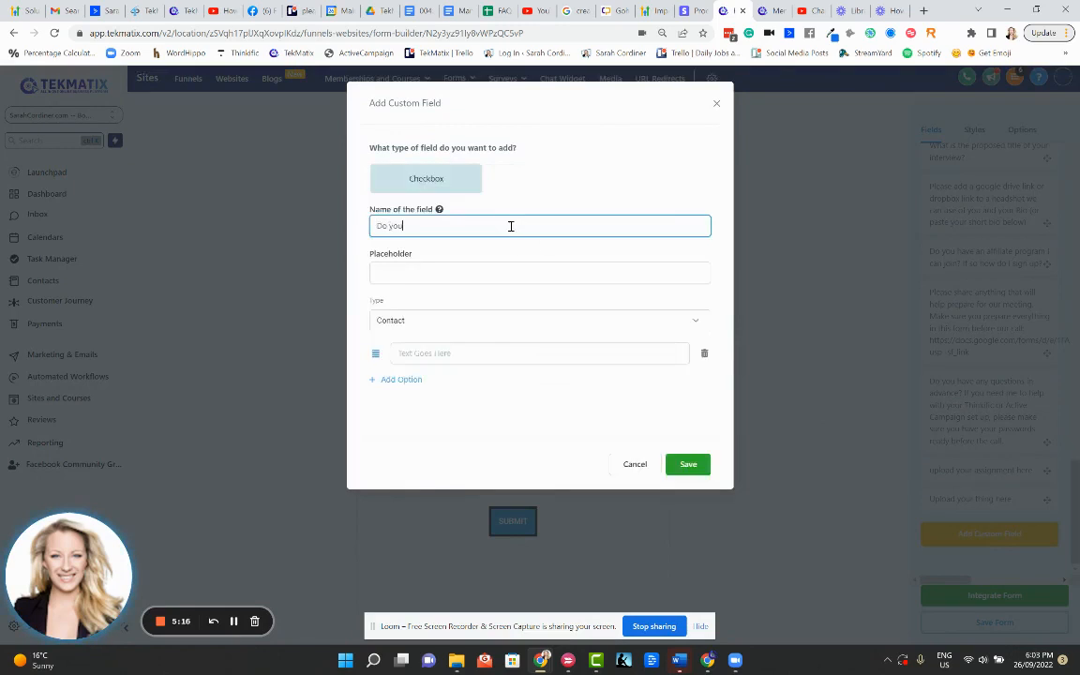
{"action": "type", "text": " like fish?"}
{"action": "left_click", "coordinate": [424, 353]}
{"action": "type", "text": "Y"}
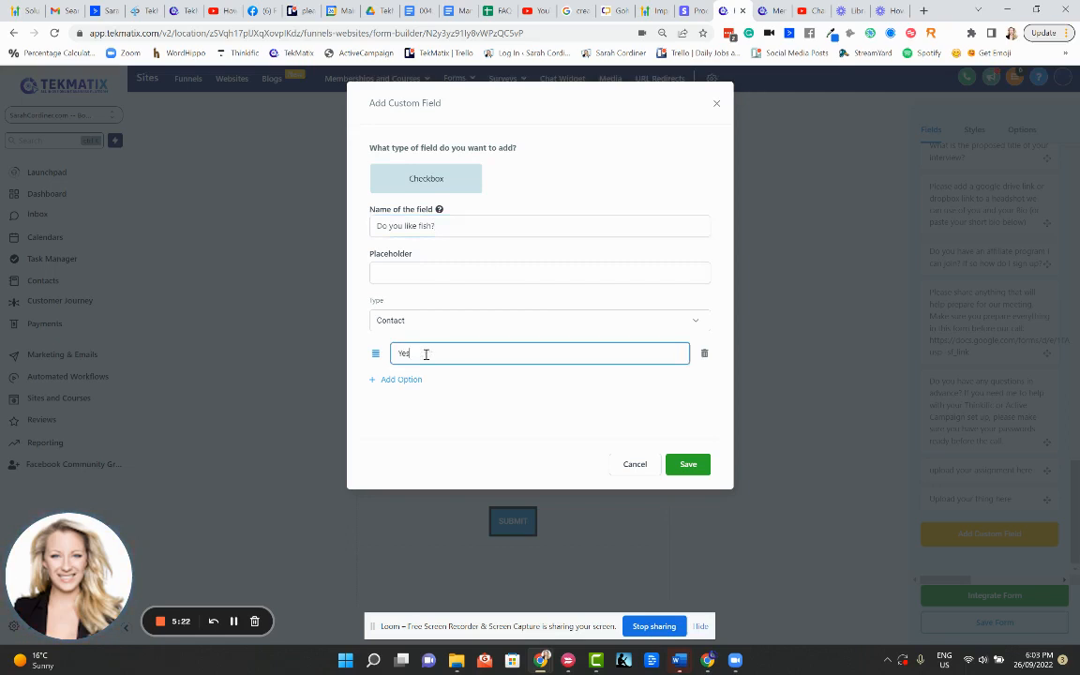
{"action": "type", "text": "es"}
{"action": "left_click", "coordinate": [403, 378]}
{"action": "left_click", "coordinate": [409, 381]}
{"action": "type", "text": "N"}
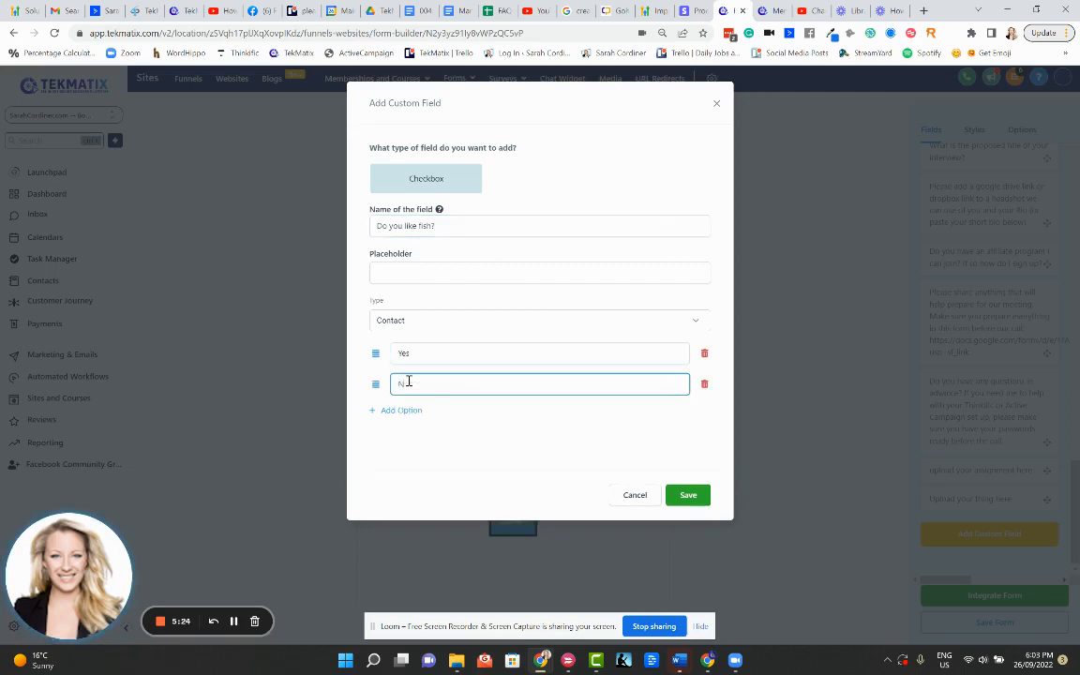
{"action": "type", "text": "o"}
{"action": "left_click", "coordinate": [688, 494]}
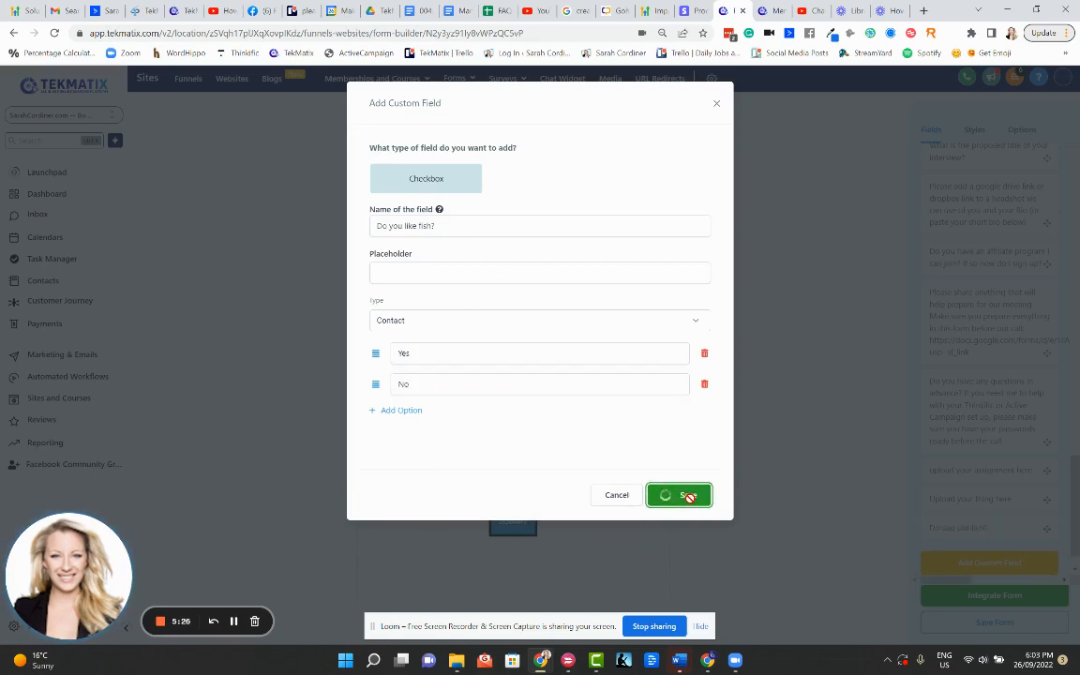
{"action": "scroll", "coordinate": [973, 501], "scroll_direction": "down", "scroll_amount": 1}
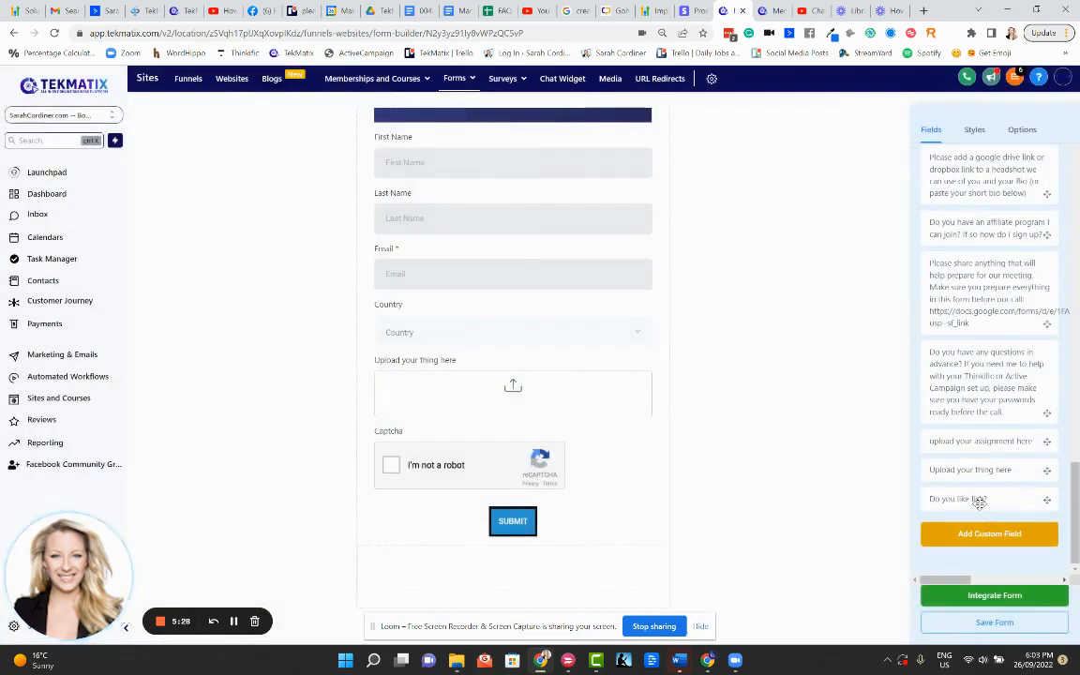
Place the 'Do you like fish?' field between Country and the upload field, then review its settings
{"action": "left_click_drag", "start_coordinate": [966, 498], "coordinate": [498, 359]}
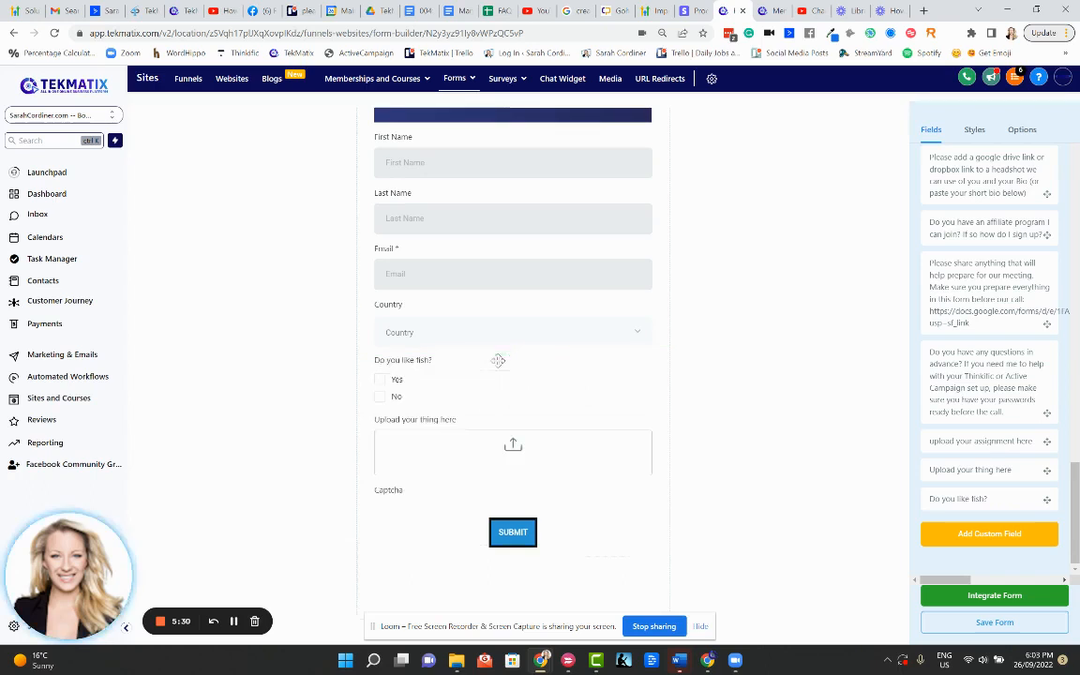
{"action": "left_click", "coordinate": [384, 386]}
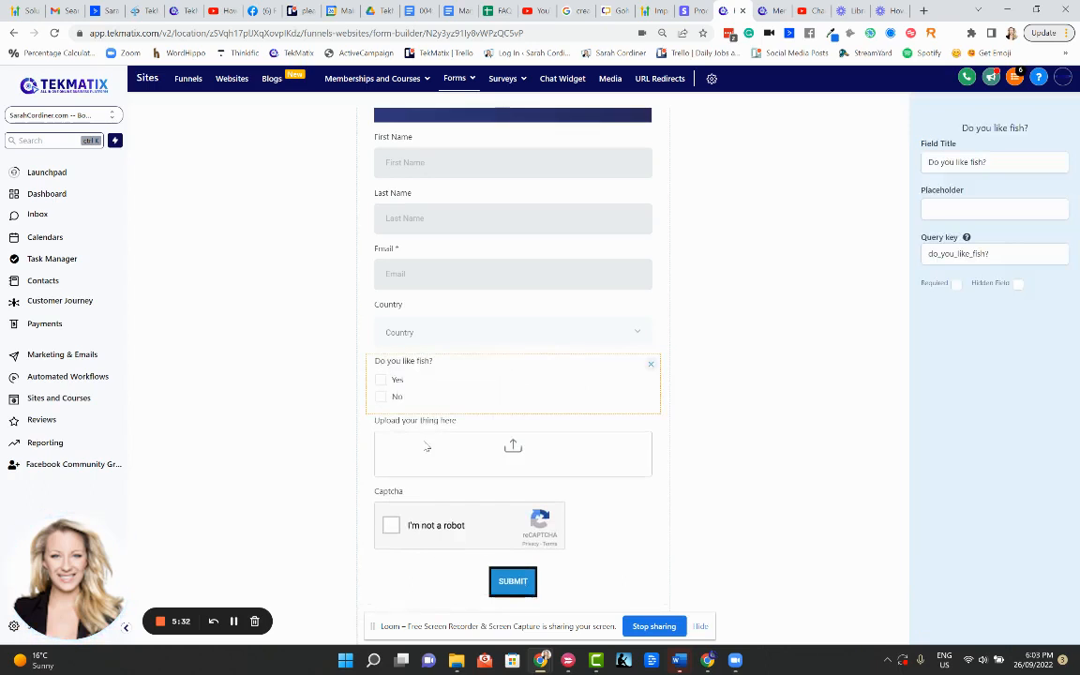
{"action": "left_click", "coordinate": [722, 319]}
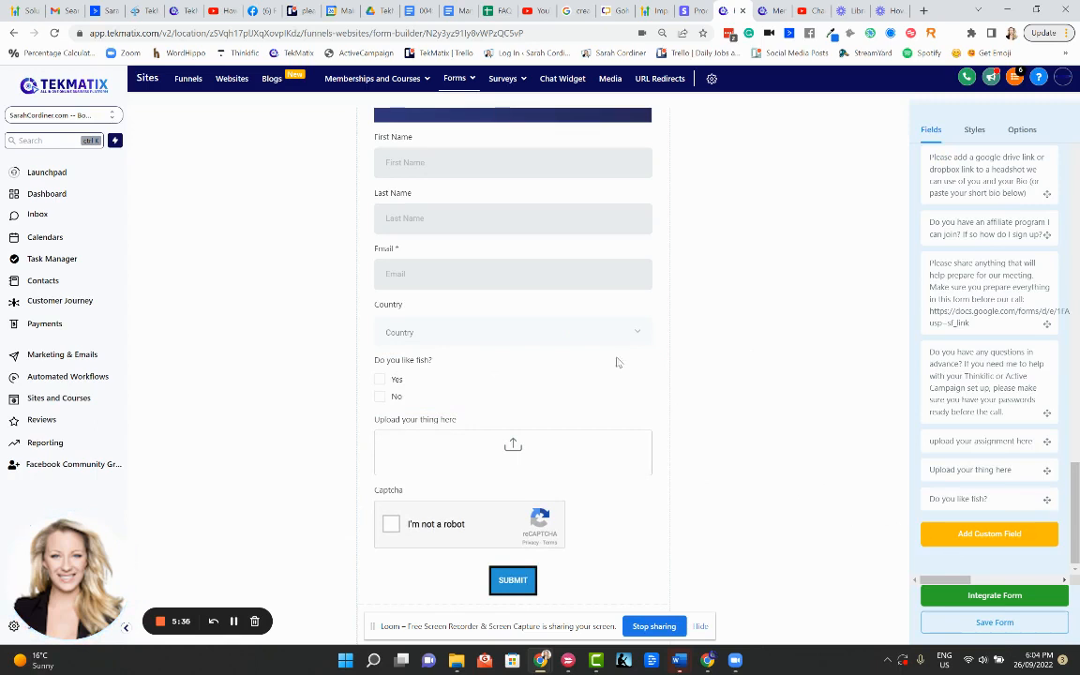
{"action": "scroll", "coordinate": [499, 355], "scroll_direction": "up", "scroll_amount": 1}
{"action": "scroll", "coordinate": [511, 328], "scroll_direction": "down", "scroll_amount": 2}
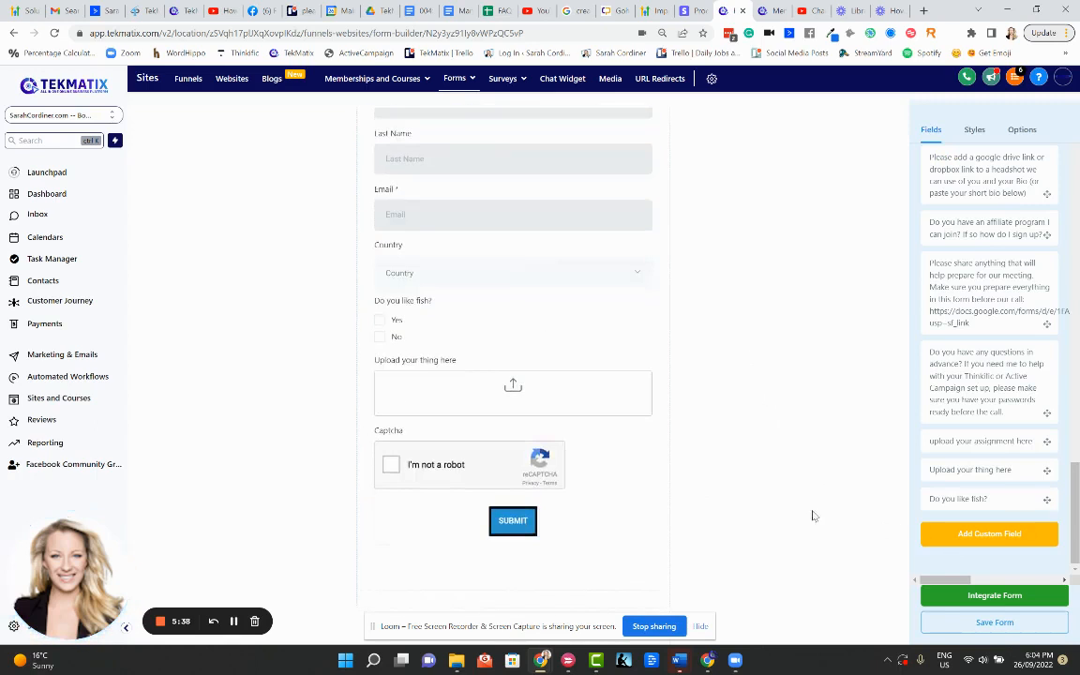
{"action": "scroll", "coordinate": [520, 244], "scroll_direction": "up", "scroll_amount": 3}
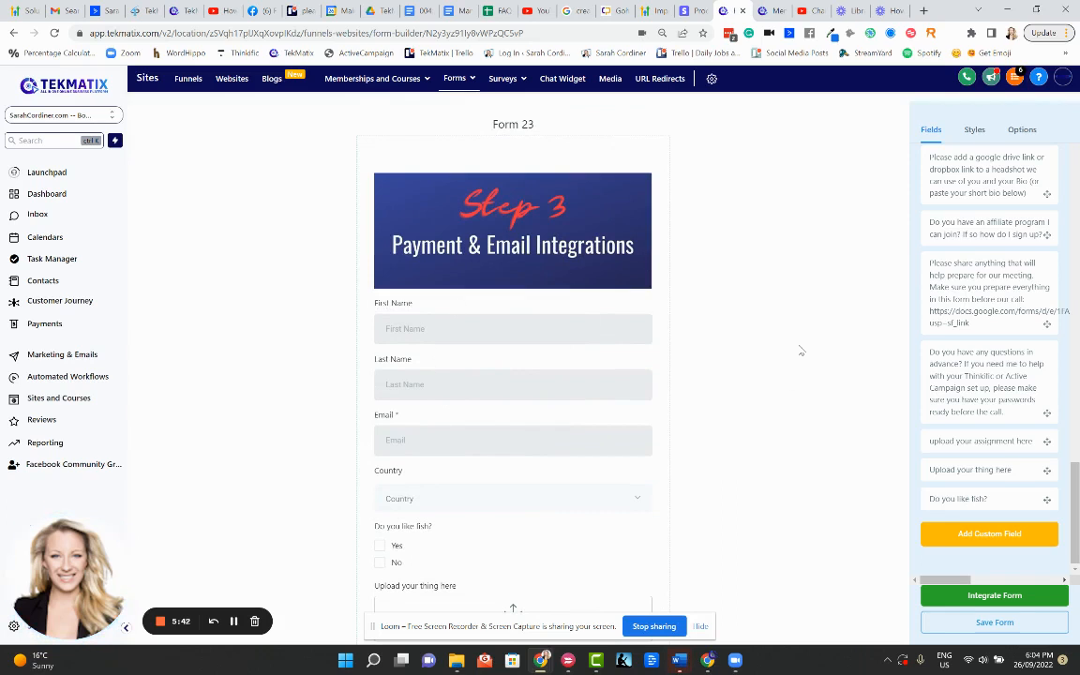
{"action": "scroll", "coordinate": [615, 405], "scroll_direction": "down", "scroll_amount": 2}
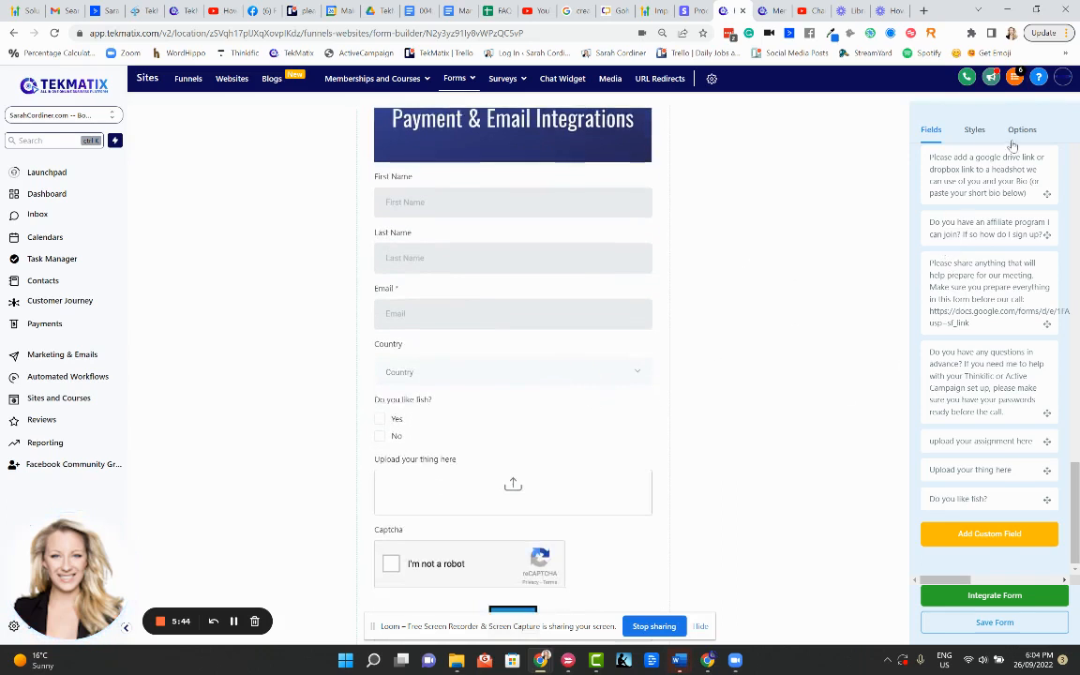
Rename the form from Form 23 to 'Thingy Opt In'
{"action": "left_click", "coordinate": [1020, 130]}
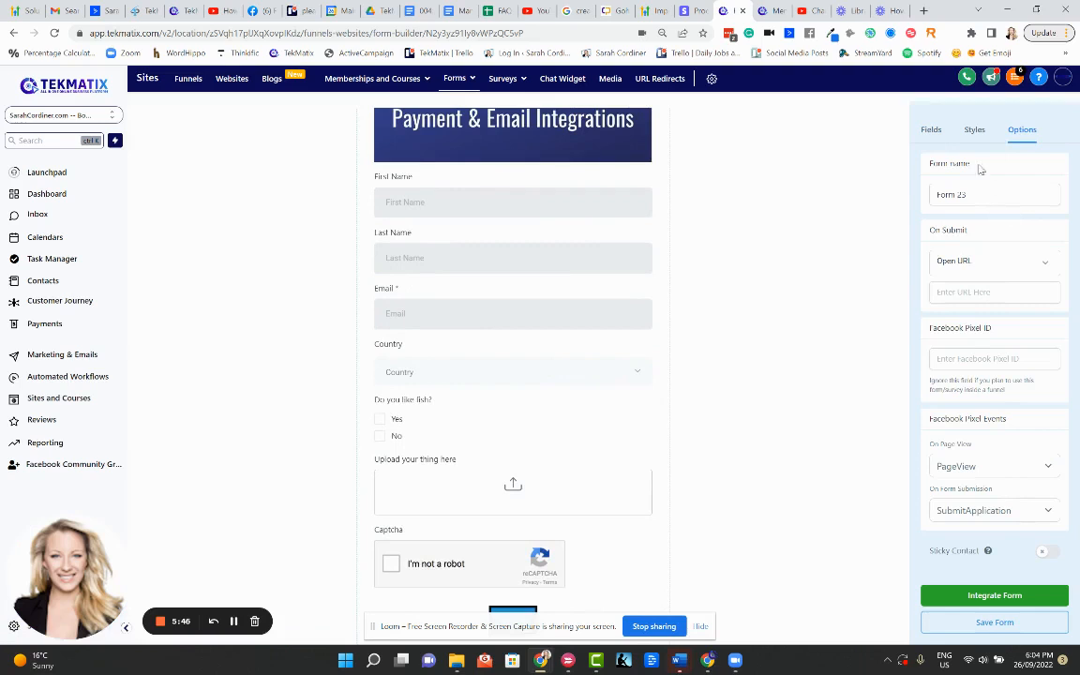
{"action": "left_click", "coordinate": [983, 194]}
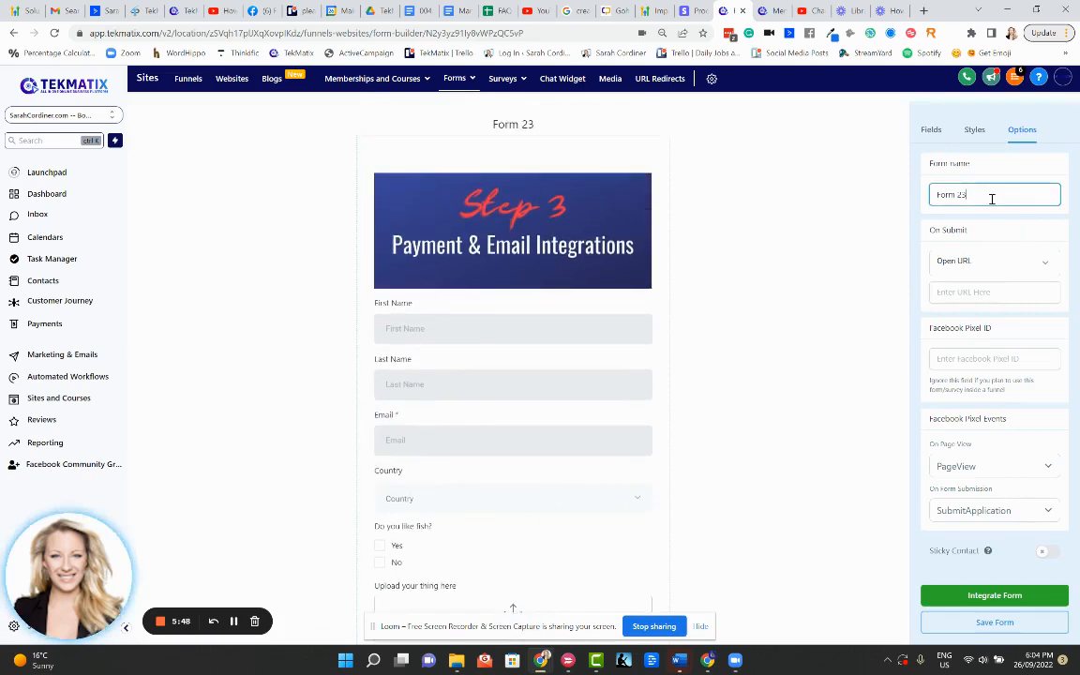
{"action": "key", "text": "BackSpace"}
{"action": "key", "text": "BackSpace"}
{"action": "key", "text": "BackSpace"}
{"action": "key", "text": "BackSpace"}
{"action": "key", "text": "BackSpace"}
{"action": "key", "text": "BackSpace"}
{"action": "key", "text": "BackSpace"}
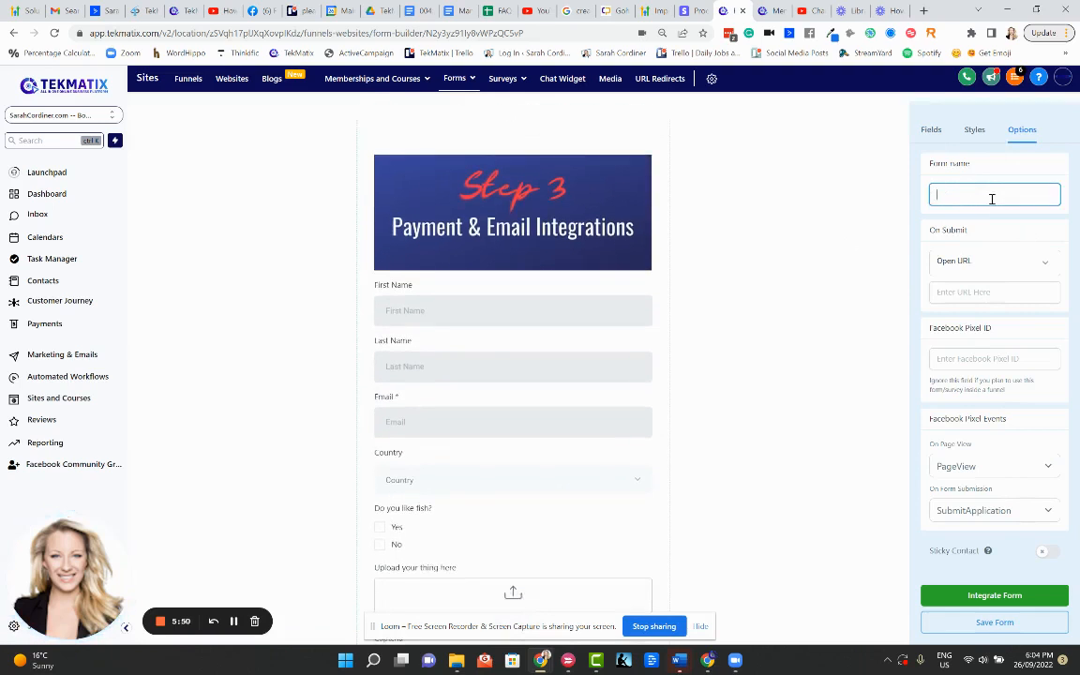
{"action": "type", "text": "Thingy Opt"}
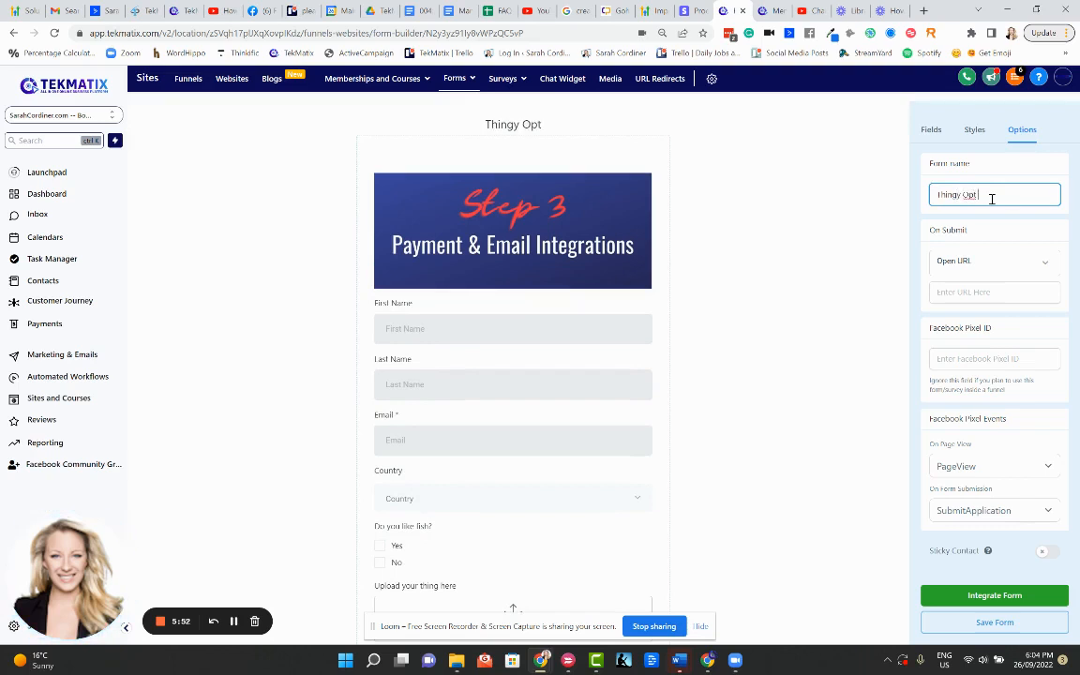
{"action": "type", "text": " In"}
{"action": "left_click", "coordinate": [925, 260]}
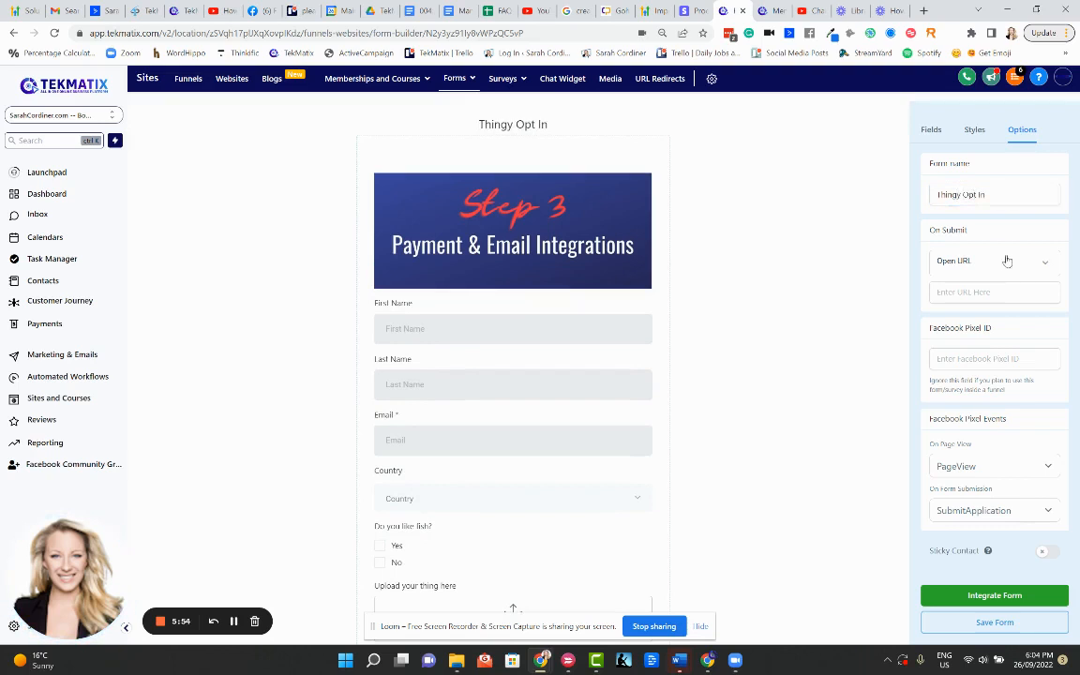
Set On Submit to show the message 'Hiank you for submitting your info we will be in touch soon', save, and view the embed code
{"action": "double_click", "coordinate": [966, 231]}
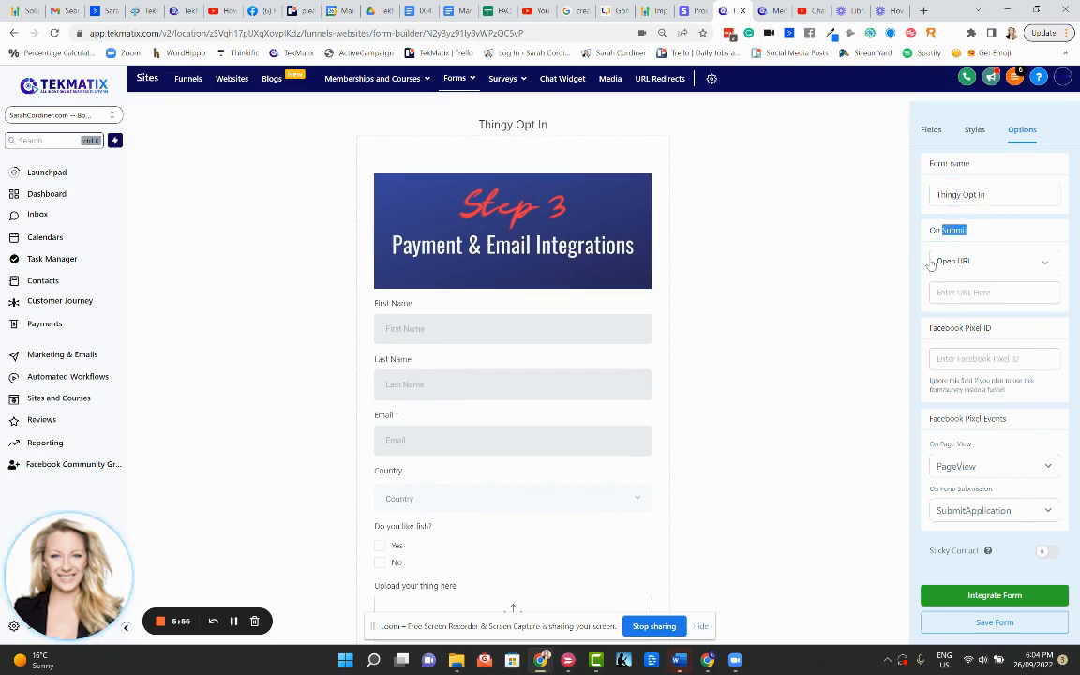
{"action": "left_click", "coordinate": [983, 262]}
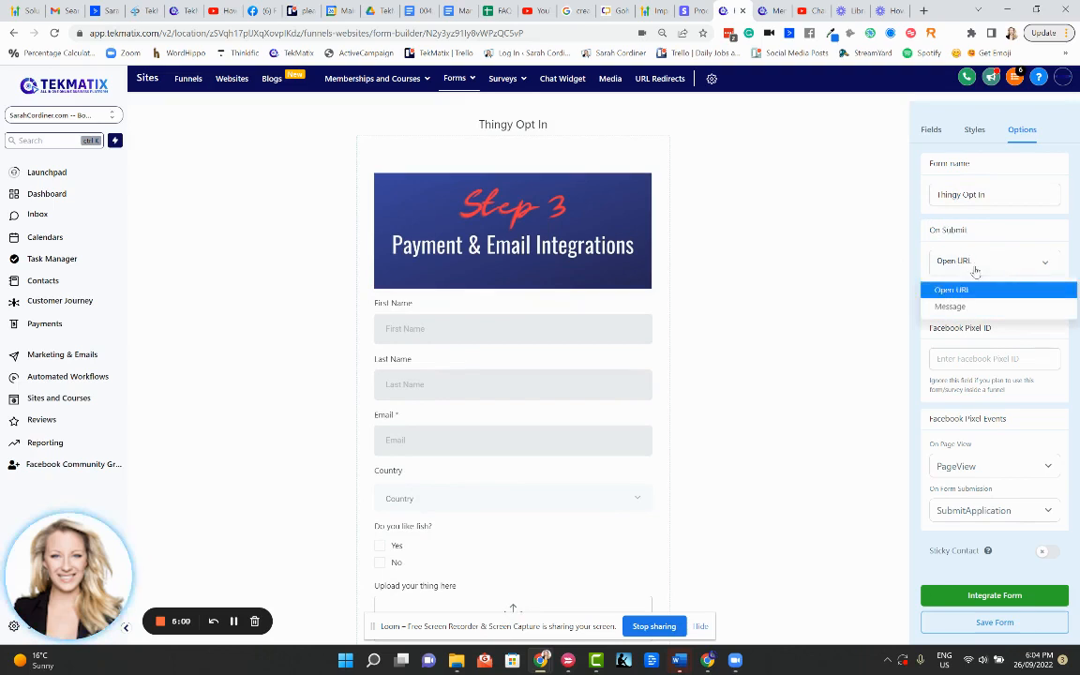
{"action": "left_click", "coordinate": [952, 306]}
{"action": "left_click", "coordinate": [965, 286]}
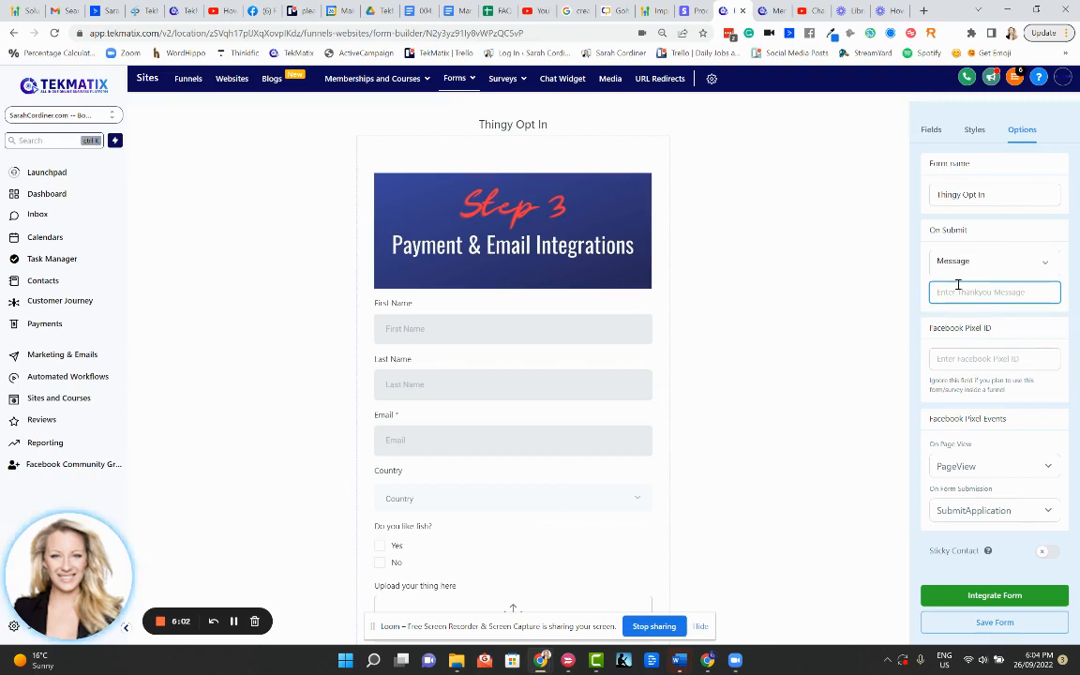
{"action": "type", "text": "Hi"}
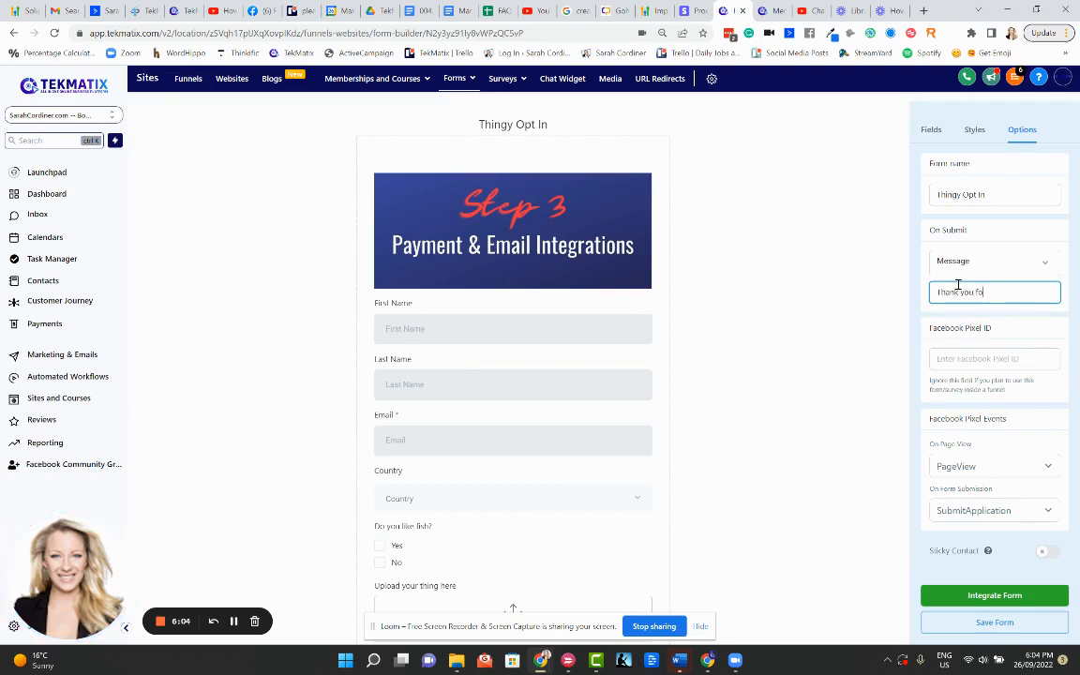
{"action": "type", "text": "ank you for submitting your info we will be in"}
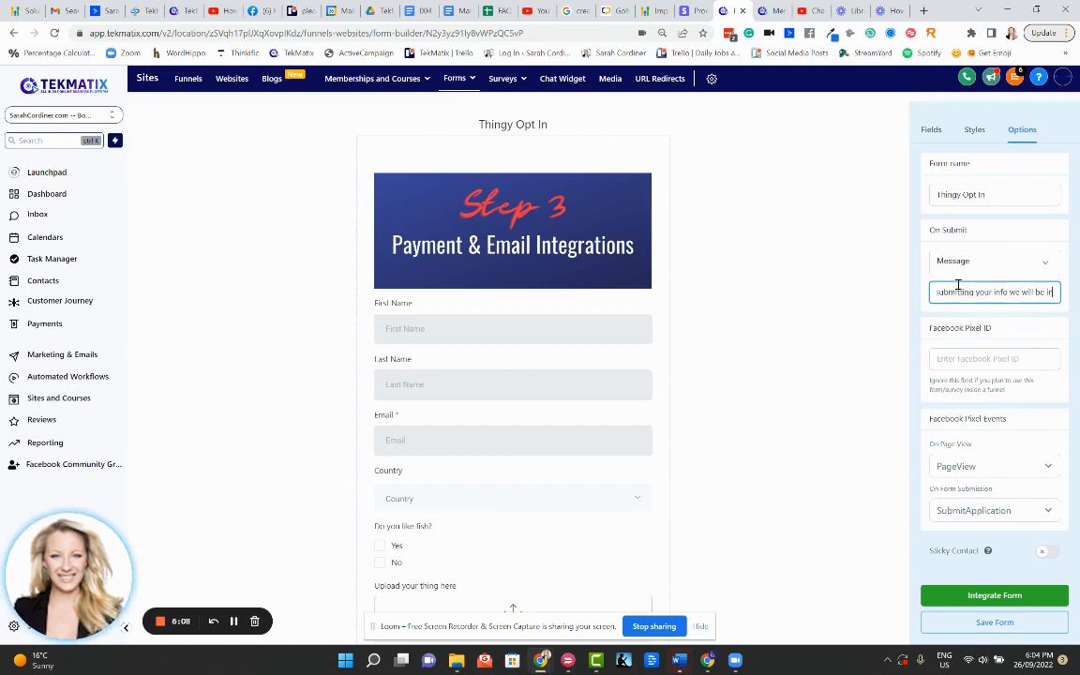
{"action": "type", "text": " touch soon"}
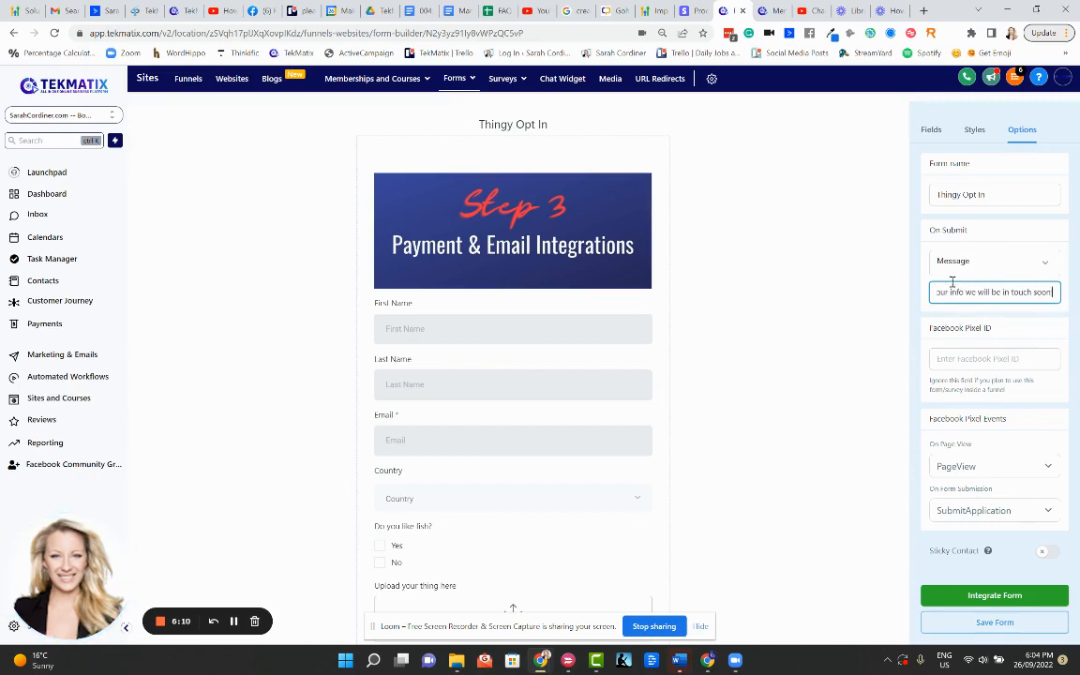
{"action": "left_click", "coordinate": [860, 293]}
{"action": "scroll", "coordinate": [899, 413], "scroll_direction": "down", "scroll_amount": 2}
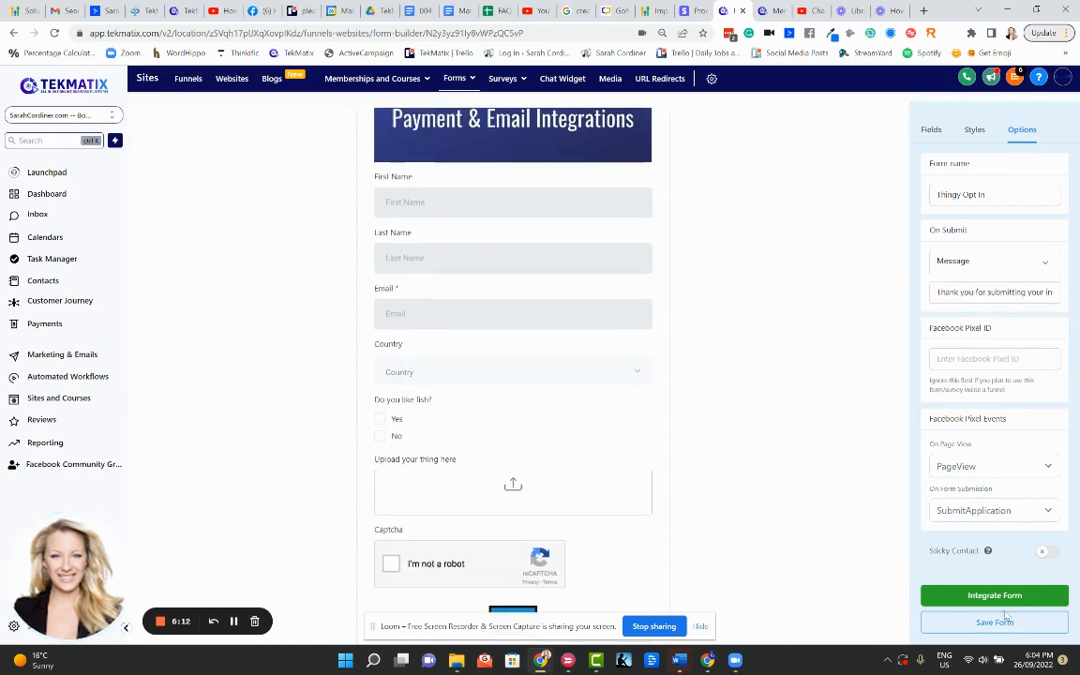
{"action": "left_click", "coordinate": [991, 622]}
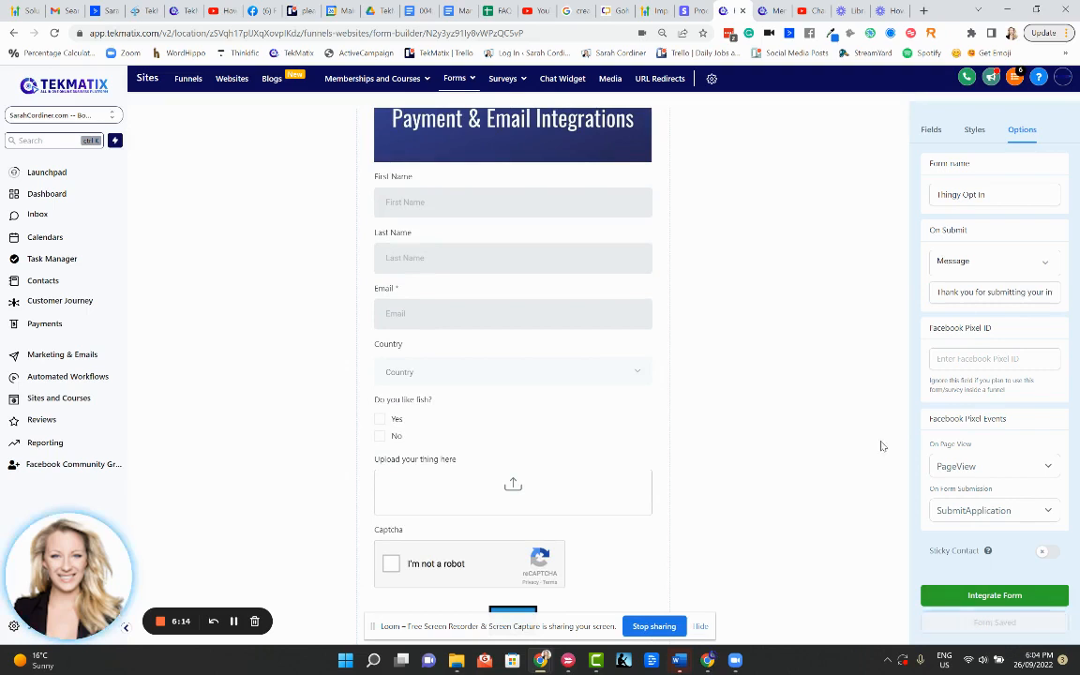
{"action": "scroll", "coordinate": [843, 388], "scroll_direction": "up", "scroll_amount": 2}
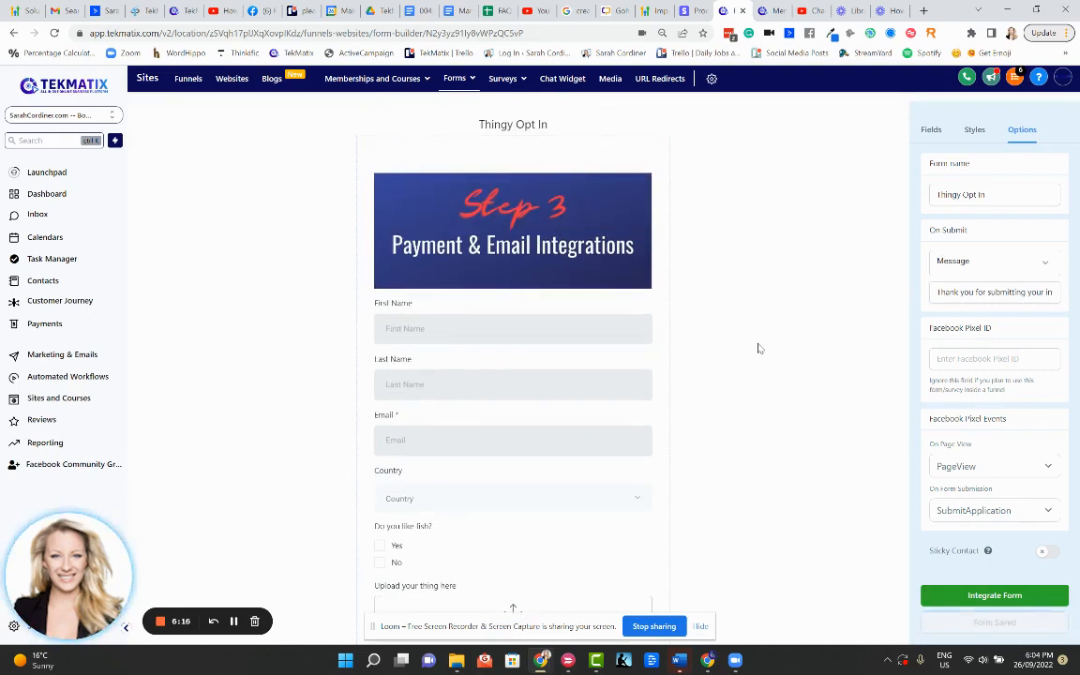
{"action": "left_click", "coordinate": [995, 600]}
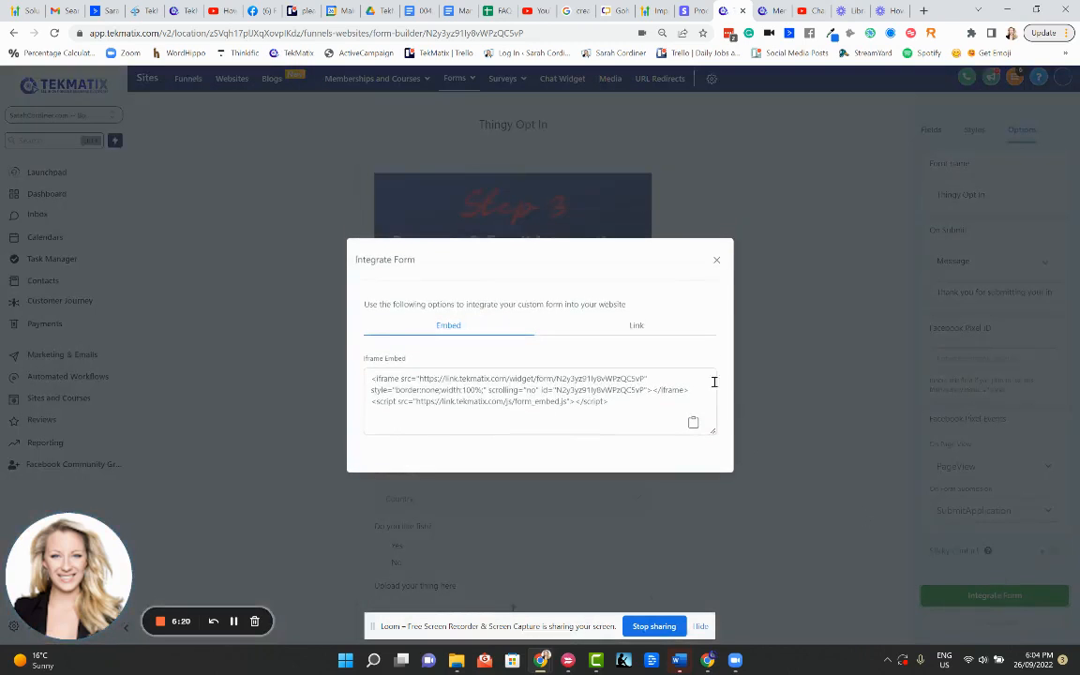
Open the form's share link in a new tab and fill in the first name, last name and email
{"action": "left_click", "coordinate": [637, 326]}
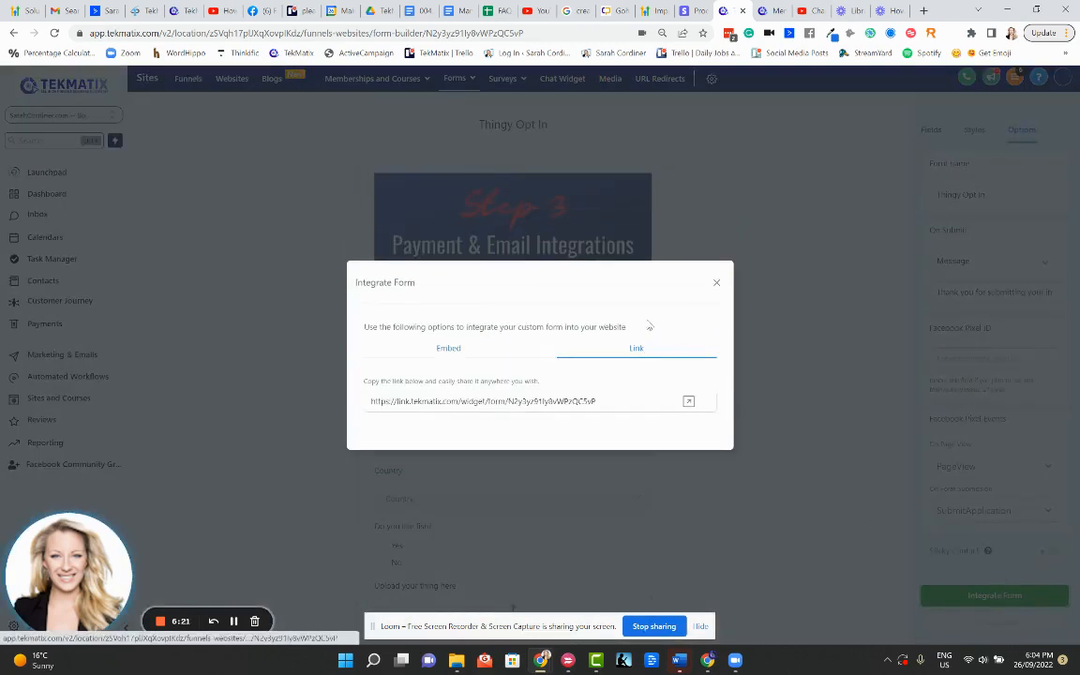
{"action": "left_click", "coordinate": [688, 401]}
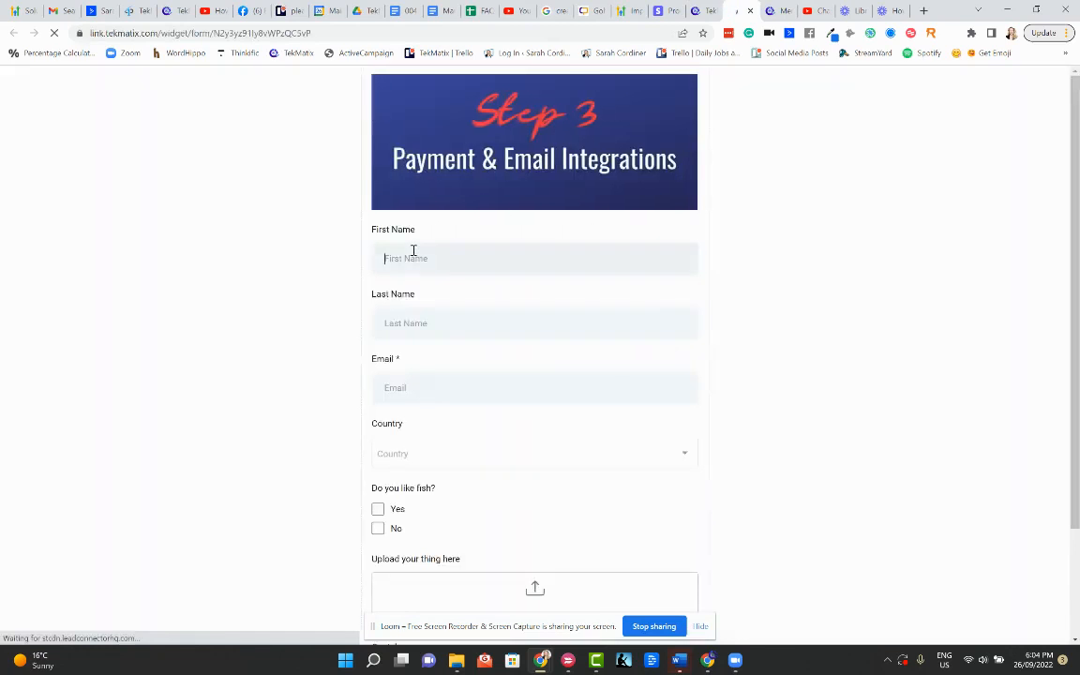
{"action": "left_click", "coordinate": [412, 250]}
{"action": "left_click", "coordinate": [403, 321]}
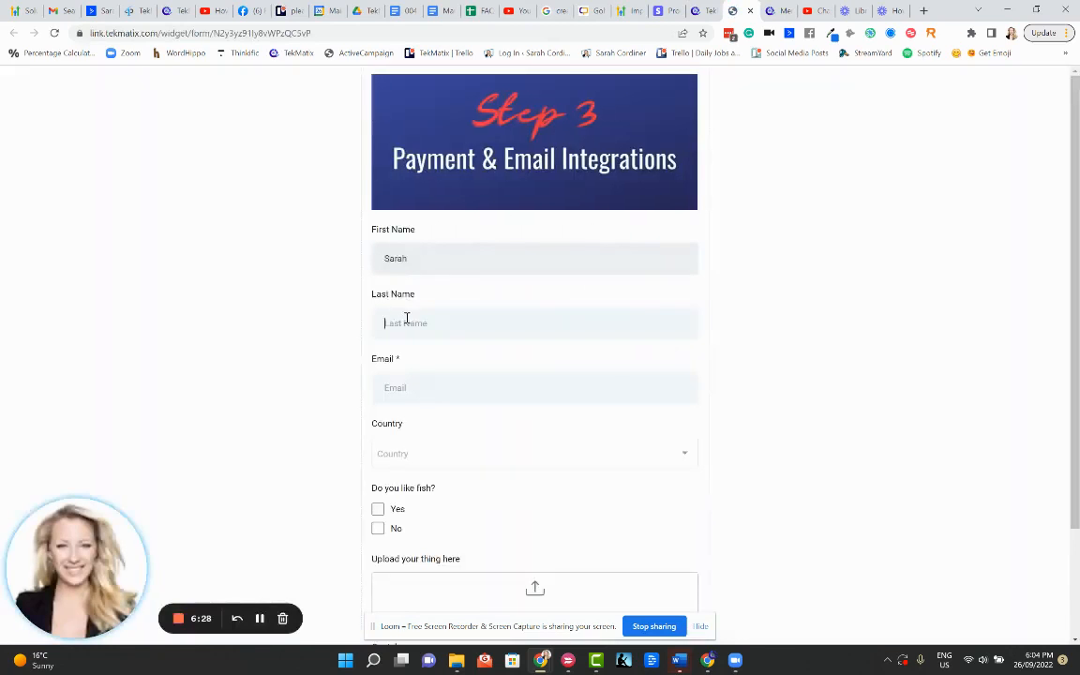
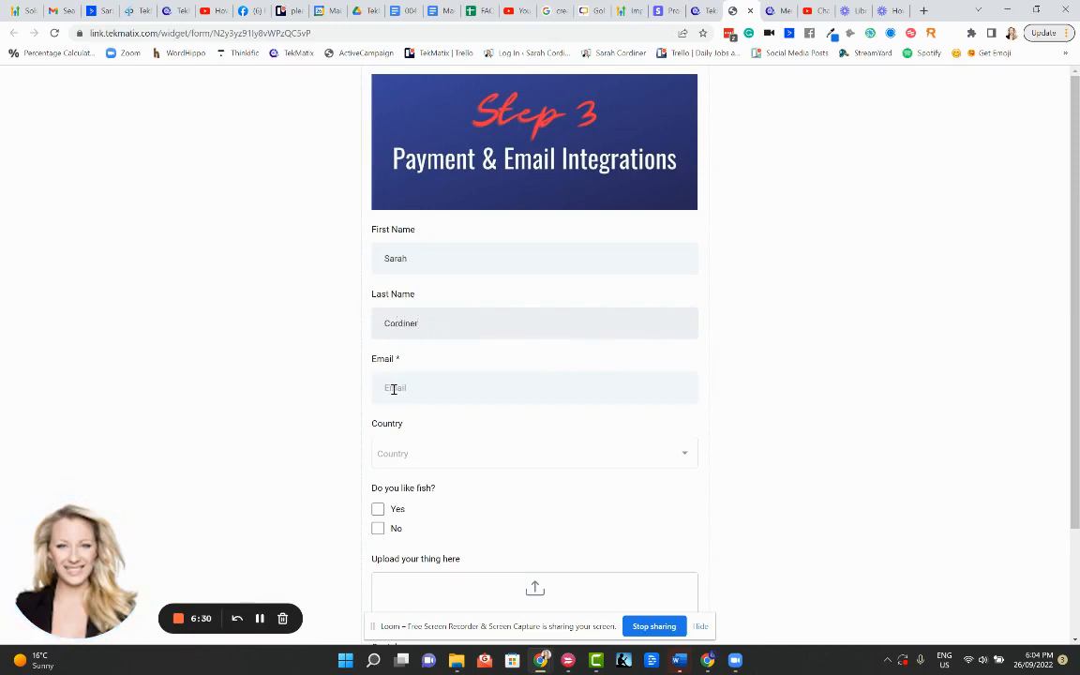
{"action": "left_click", "coordinate": [388, 380]}
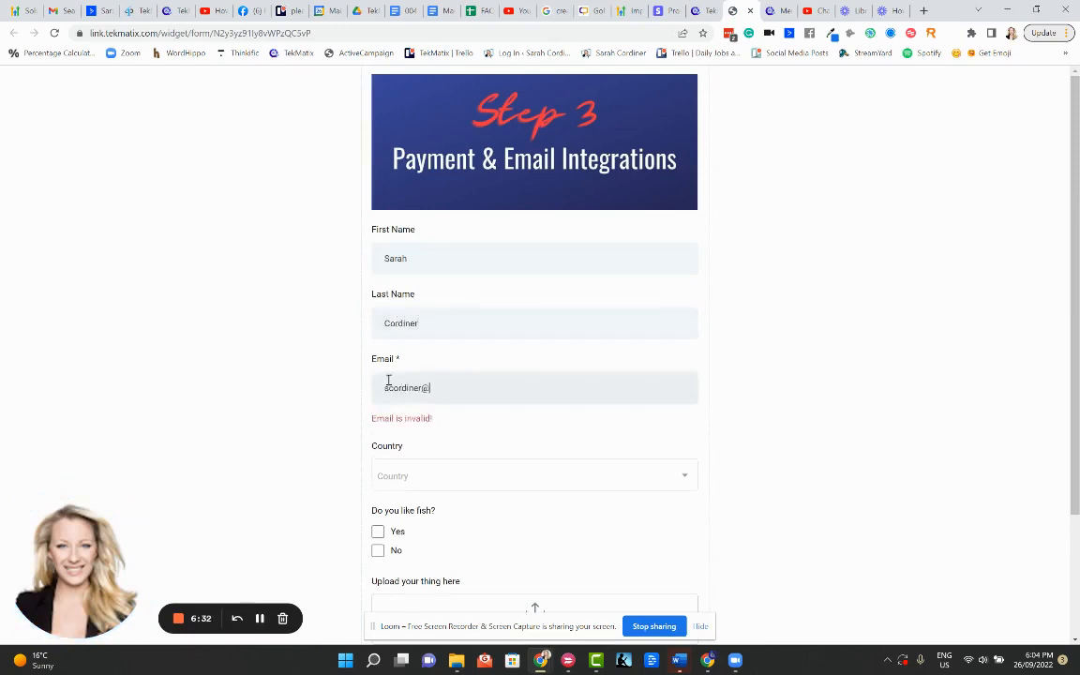
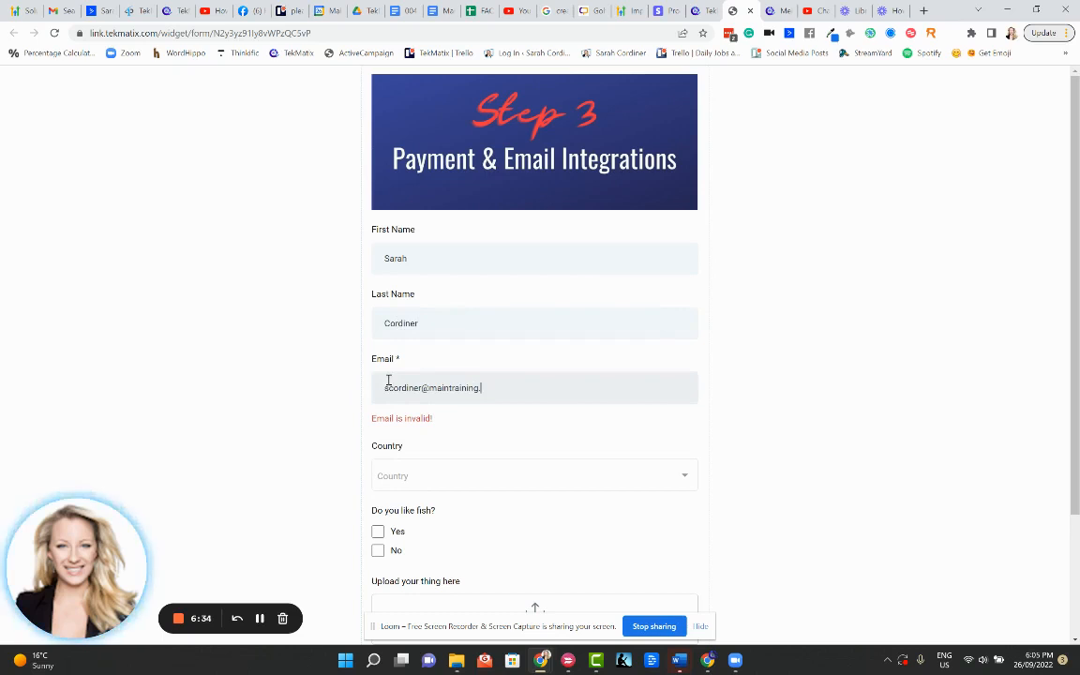
Set Country to Australia and answer Yes to the fish question
{"action": "left_click", "coordinate": [416, 450]}
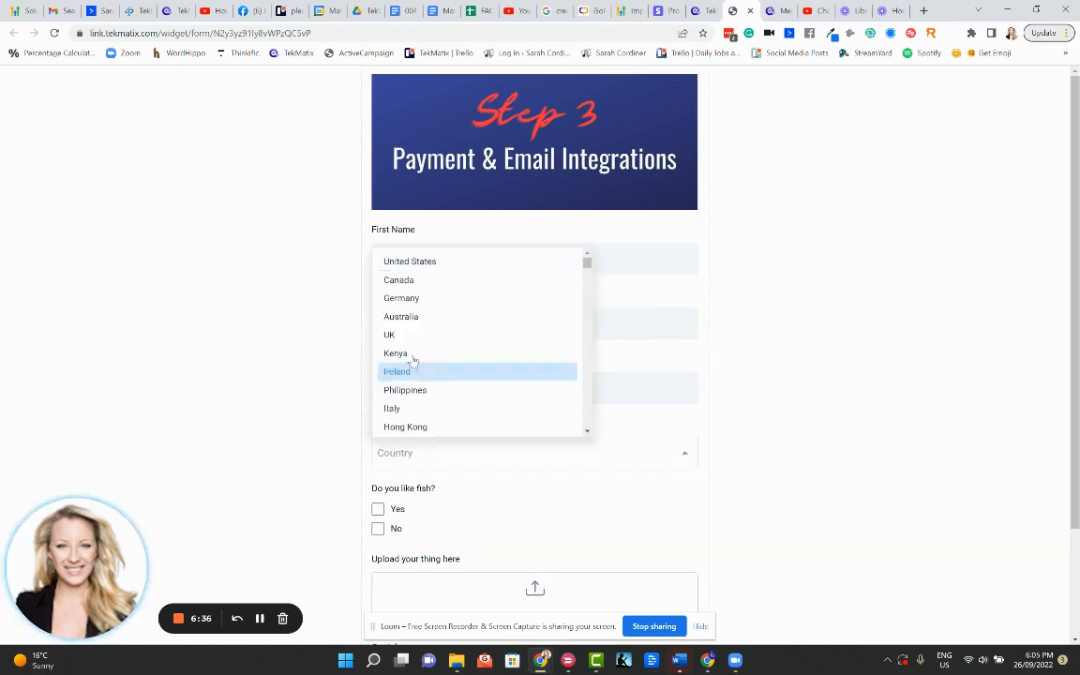
{"action": "left_click", "coordinate": [412, 318]}
{"action": "scroll", "coordinate": [381, 367], "scroll_direction": "down", "scroll_amount": 2}
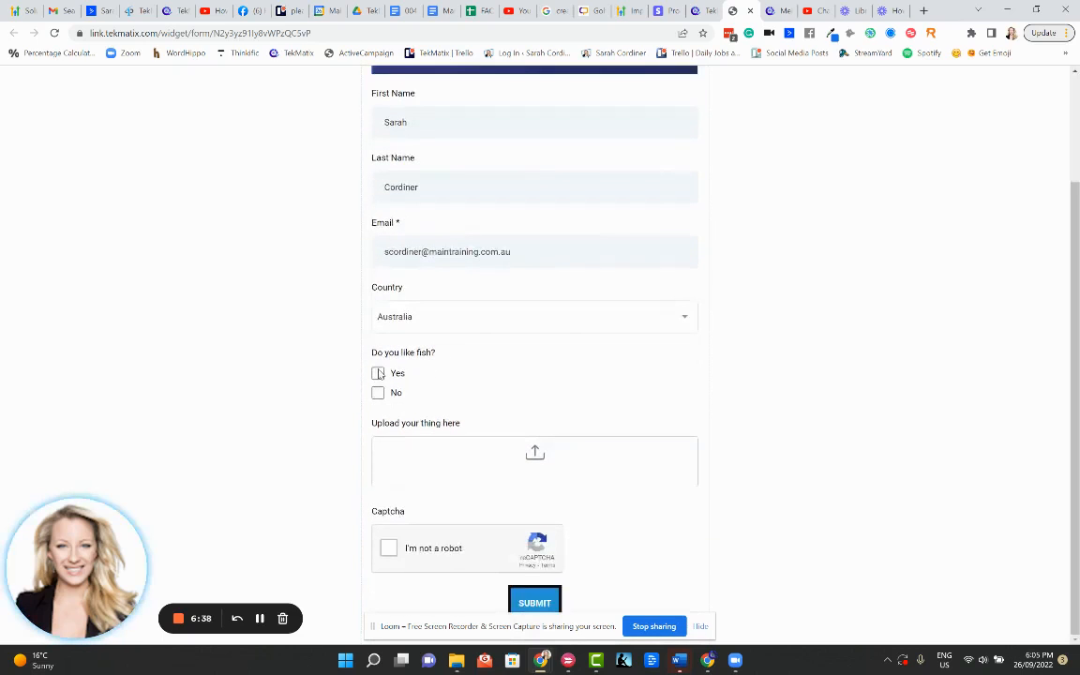
{"action": "left_click", "coordinate": [377, 372]}
Attach Gradiant color.png, complete the reCAPTCHA and submit the form
{"action": "left_click", "coordinate": [535, 454]}
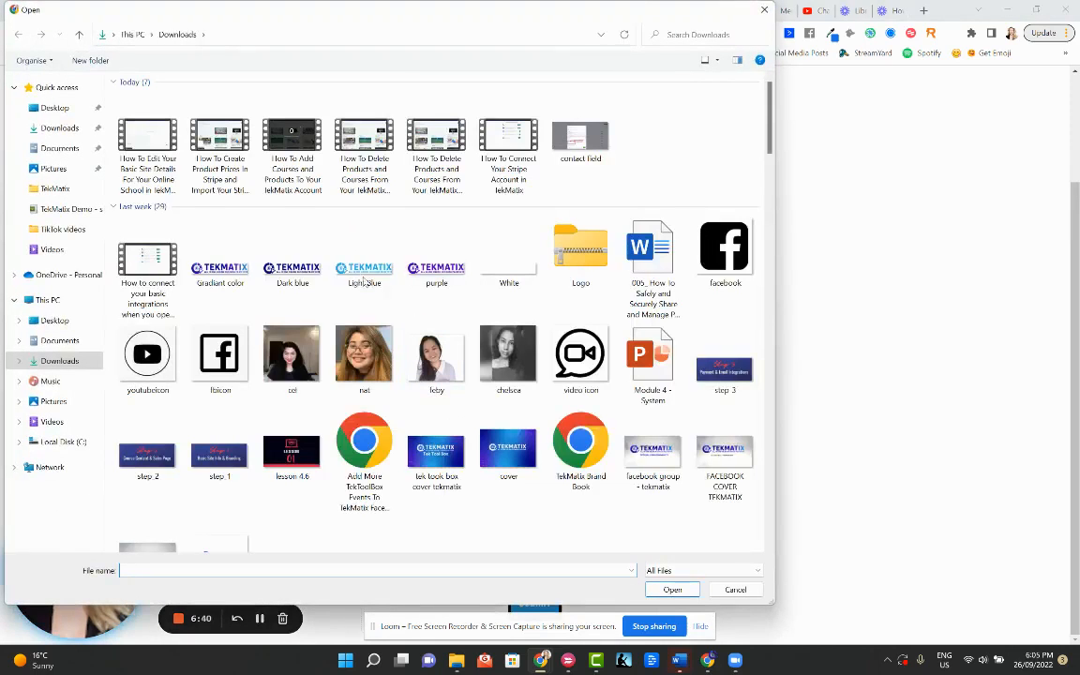
{"action": "left_click", "coordinate": [221, 252]}
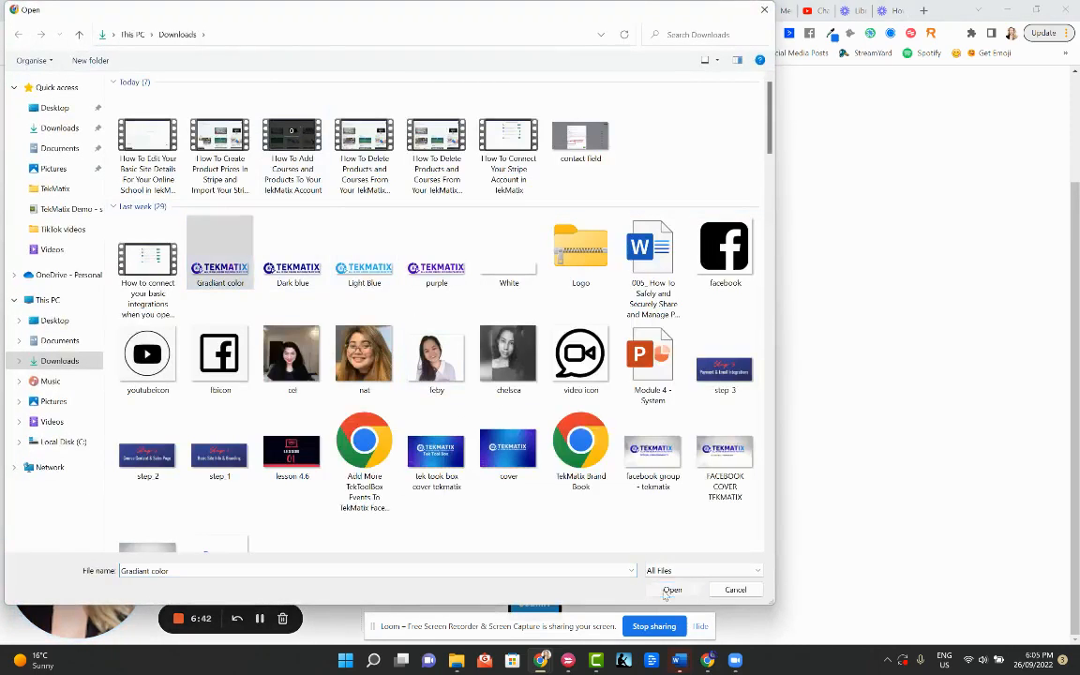
{"action": "key", "text": "Return"}
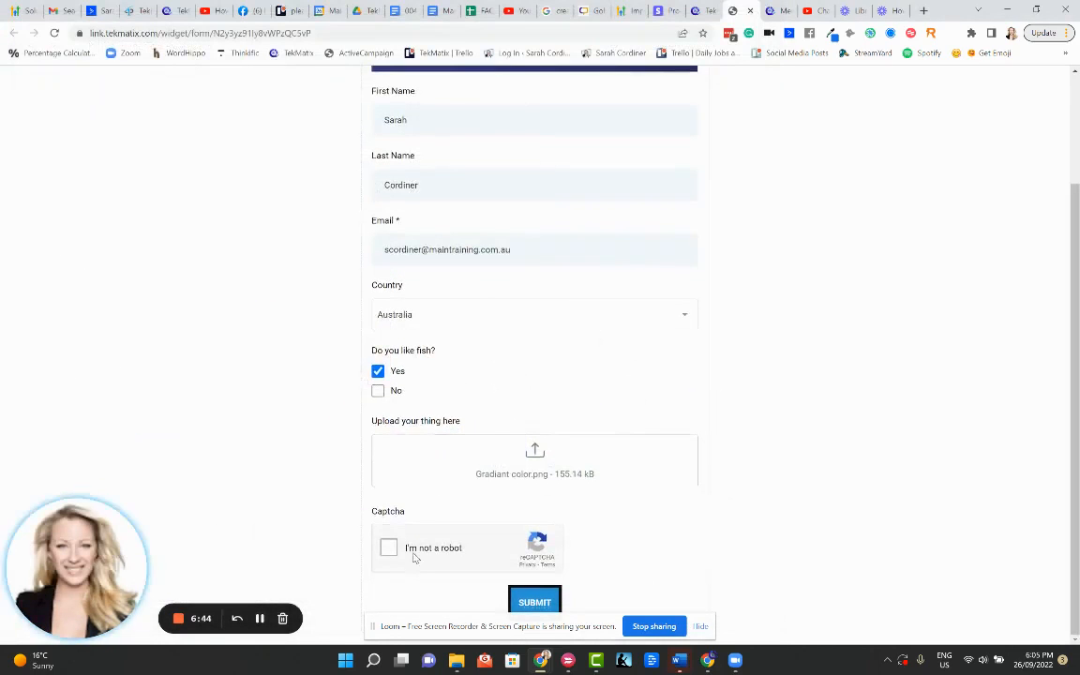
{"action": "left_click", "coordinate": [389, 548]}
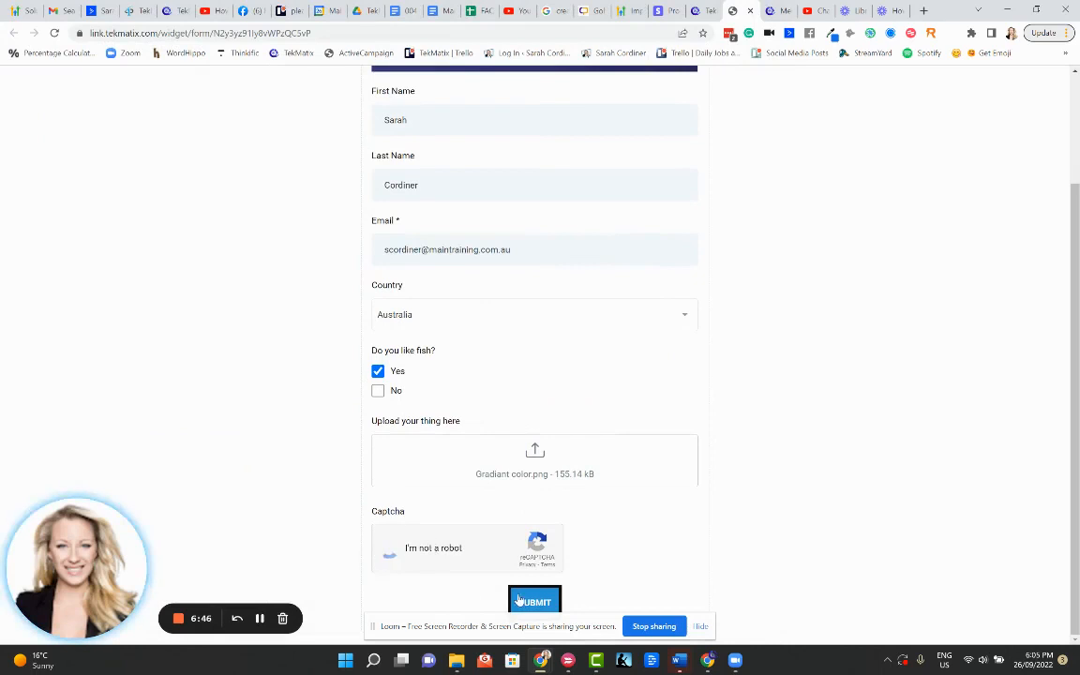
{"action": "left_click", "coordinate": [539, 602]}
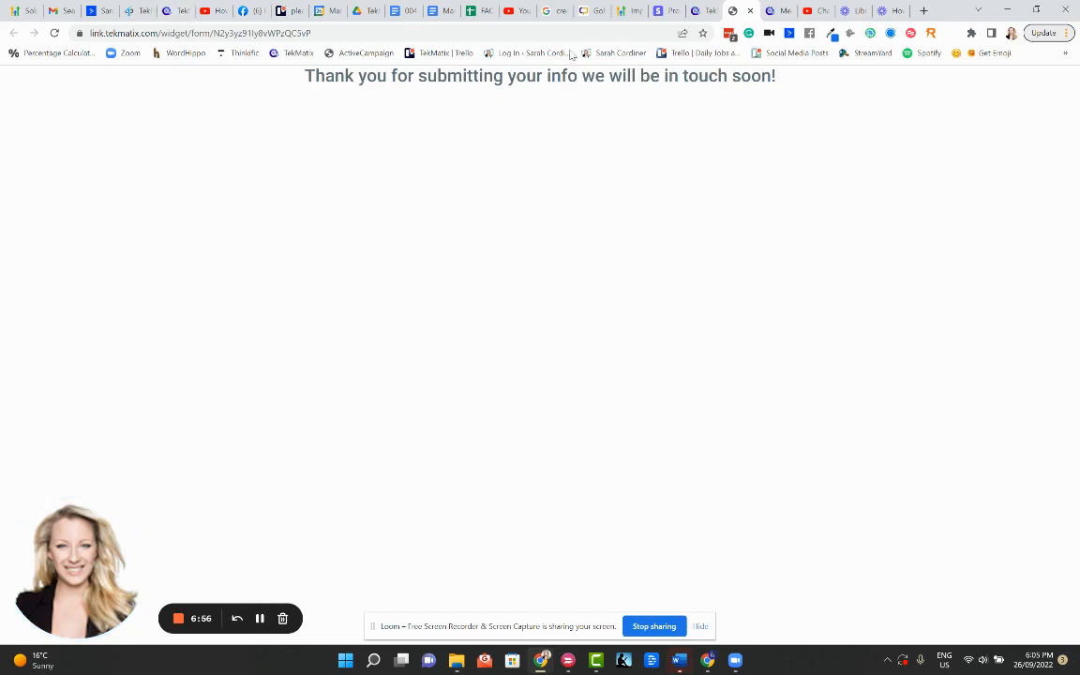
{"action": "left_click", "coordinate": [261, 623]}
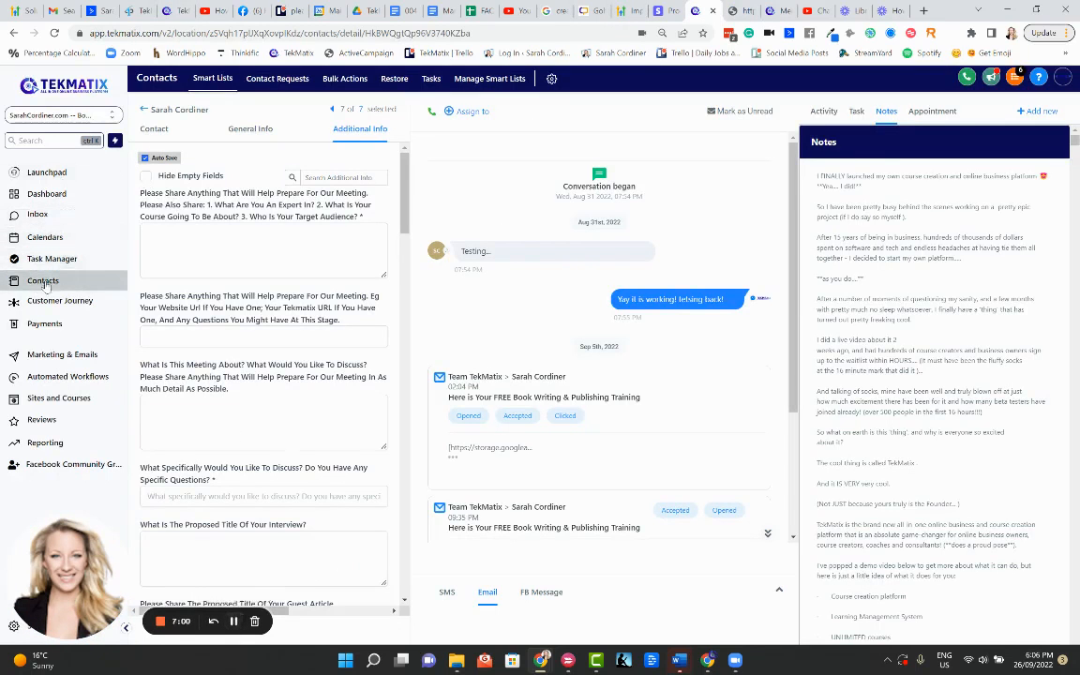
{"action": "left_click", "coordinate": [143, 129]}
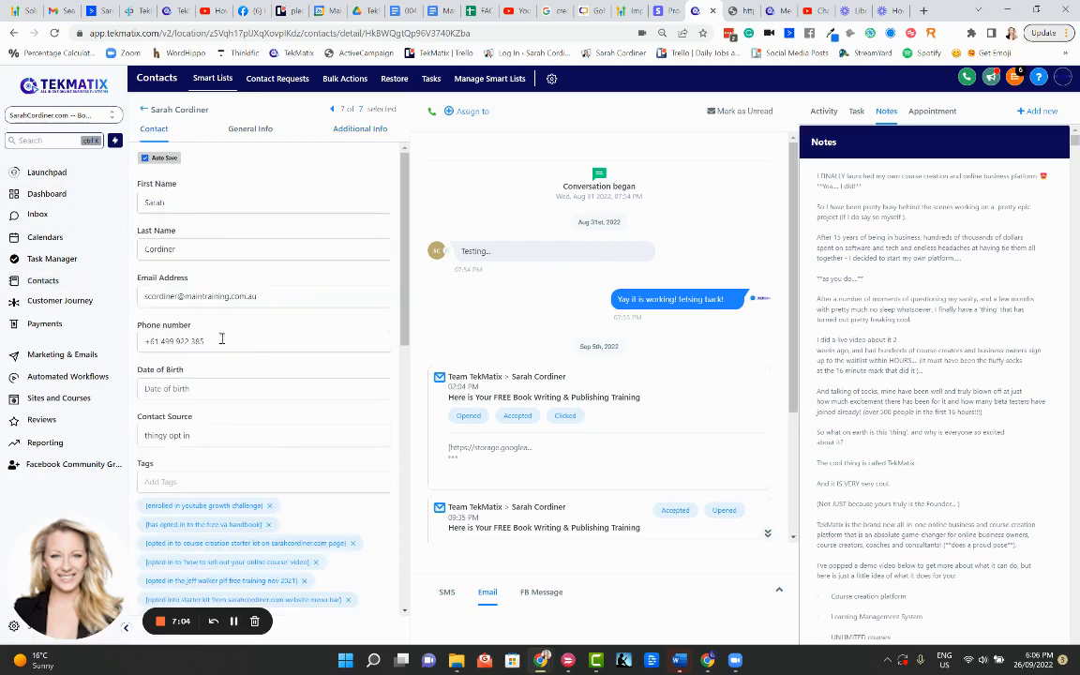
{"action": "scroll", "coordinate": [221, 340], "scroll_direction": "down", "scroll_amount": 3}
{"action": "scroll", "coordinate": [213, 222], "scroll_direction": "down", "scroll_amount": 1}
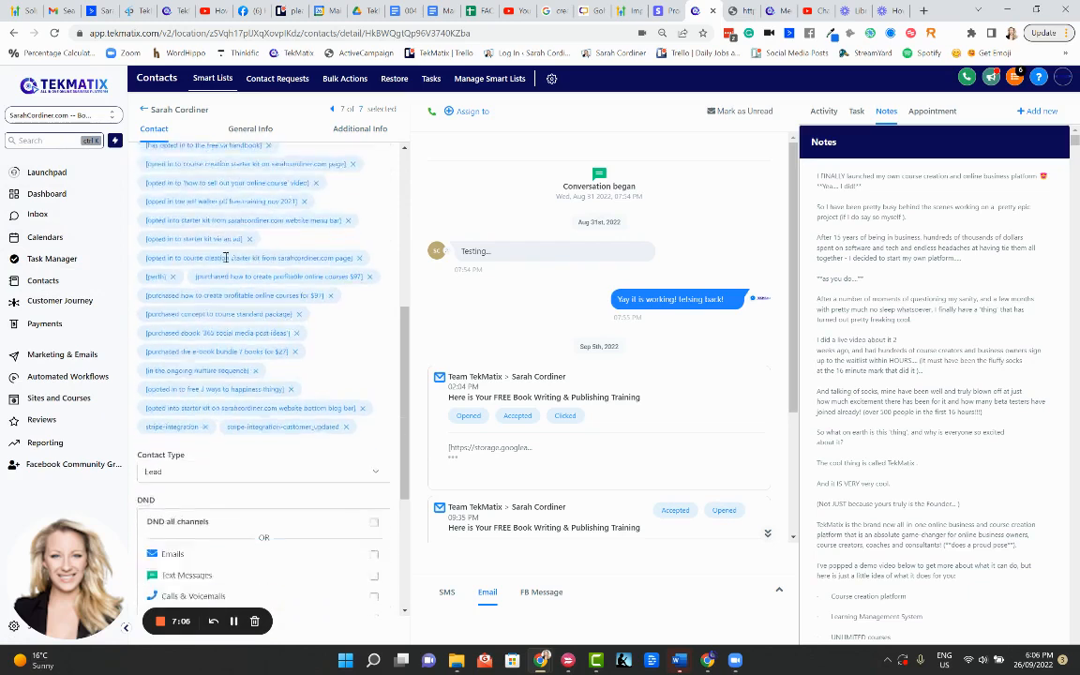
{"action": "scroll", "coordinate": [161, 241], "scroll_direction": "up", "scroll_amount": 2}
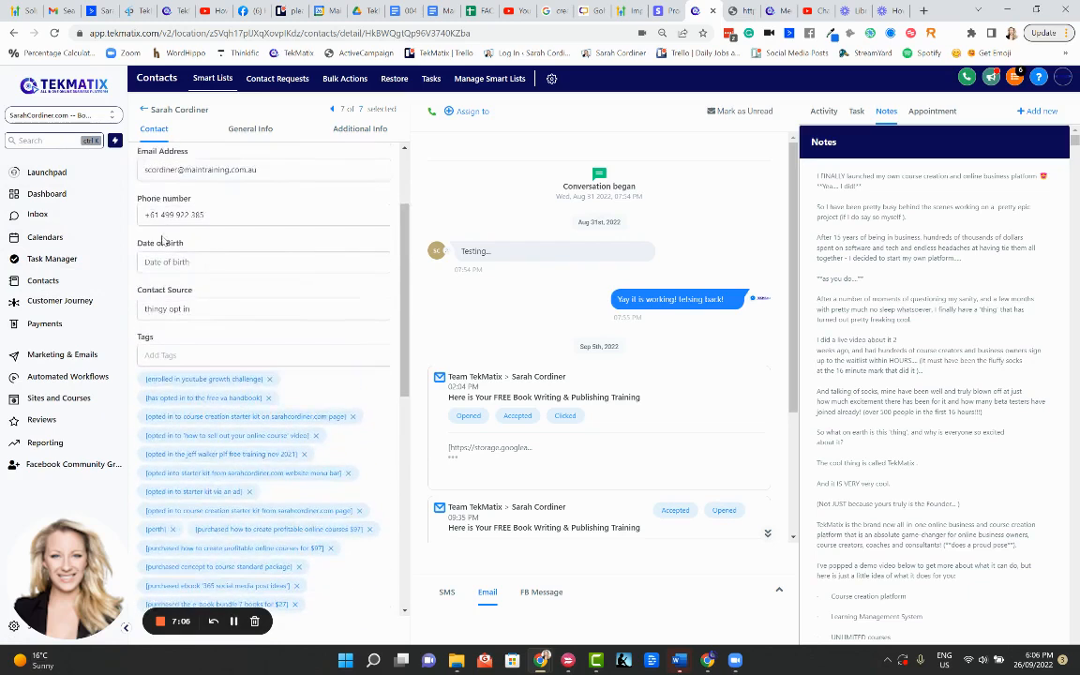
{"action": "left_click_drag", "start_coordinate": [193, 291], "coordinate": [138, 290]}
{"action": "left_click", "coordinate": [192, 308]}
{"action": "double_click", "coordinate": [191, 292]}
{"action": "scroll", "coordinate": [218, 283], "scroll_direction": "down", "scroll_amount": 8}
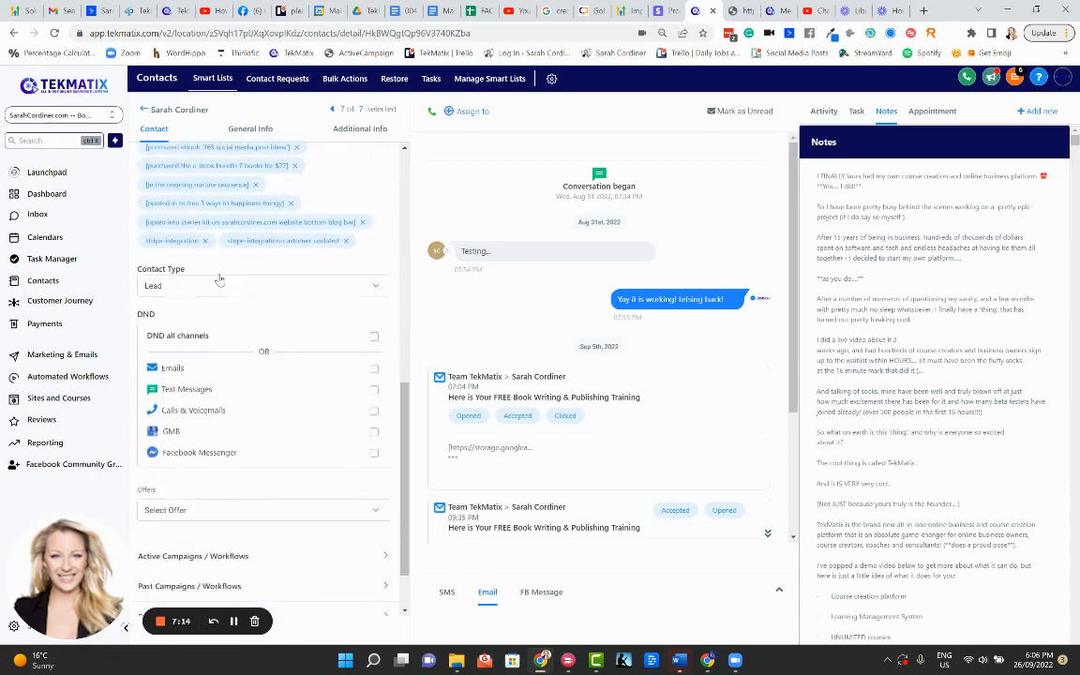
{"action": "scroll", "coordinate": [200, 267], "scroll_direction": "up", "scroll_amount": 3}
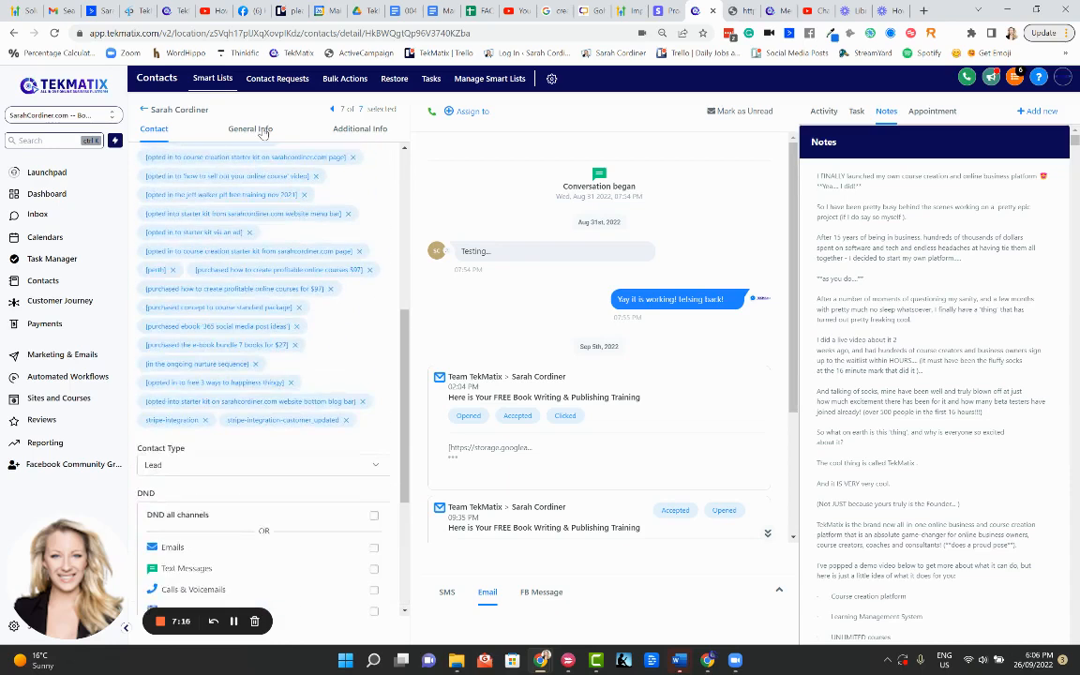
{"action": "left_click", "coordinate": [264, 131]}
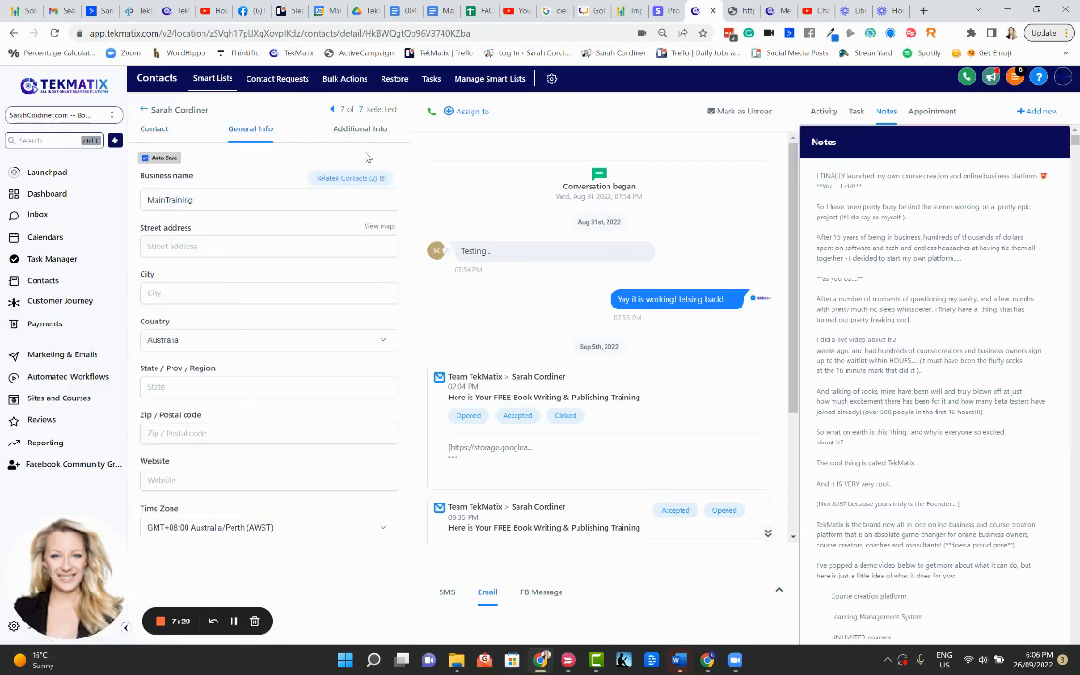
{"action": "left_click", "coordinate": [360, 129]}
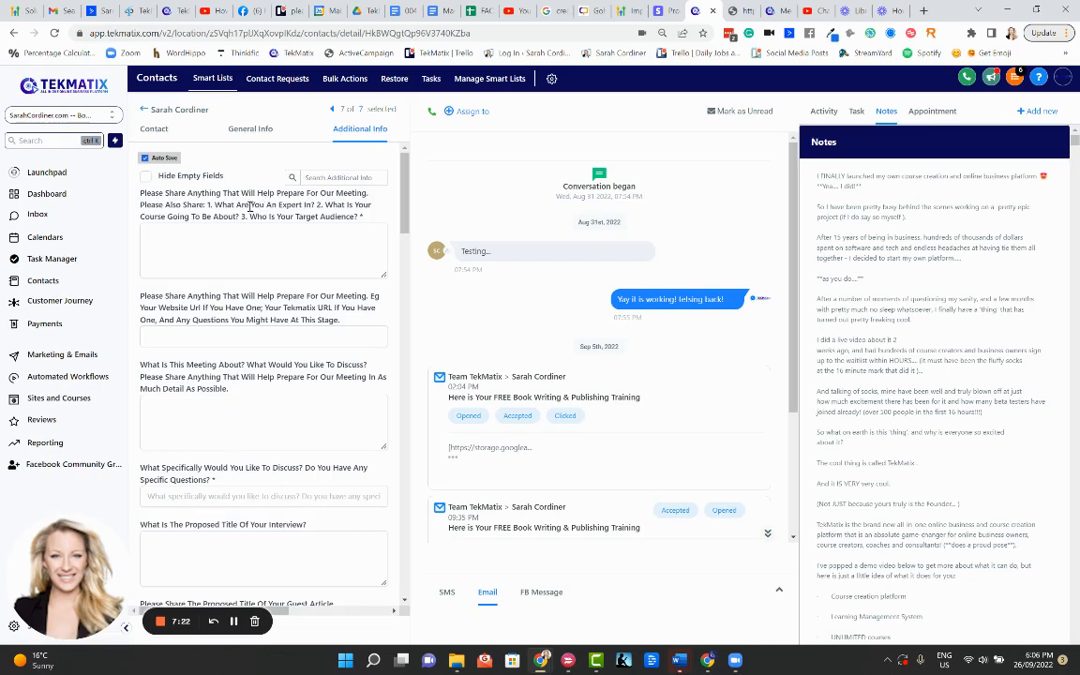
{"action": "scroll", "coordinate": [248, 238], "scroll_direction": "down", "scroll_amount": 1}
{"action": "scroll", "coordinate": [247, 238], "scroll_direction": "down", "scroll_amount": 8}
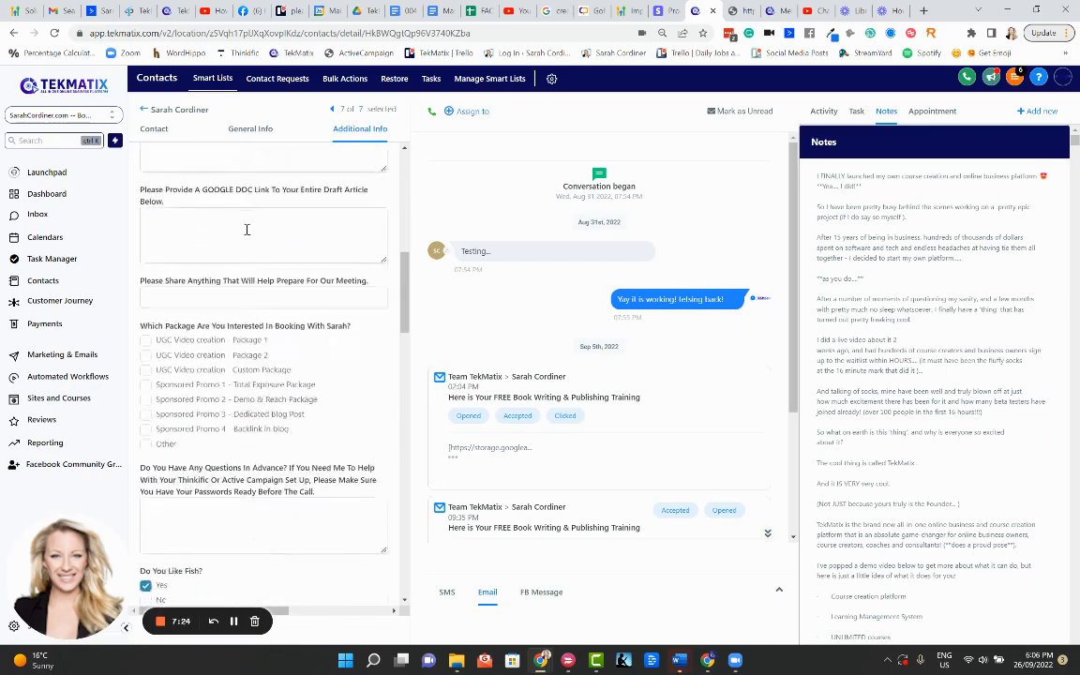
{"action": "scroll", "coordinate": [240, 240], "scroll_direction": "down", "scroll_amount": 1}
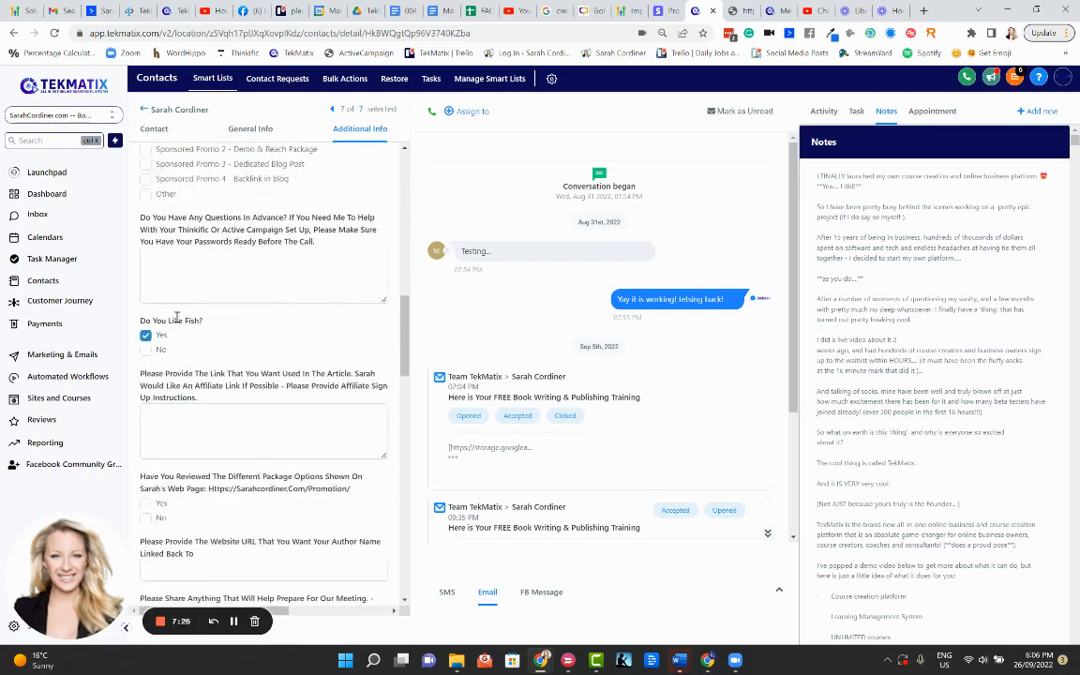
{"action": "scroll", "coordinate": [153, 359], "scroll_direction": "down", "scroll_amount": 8}
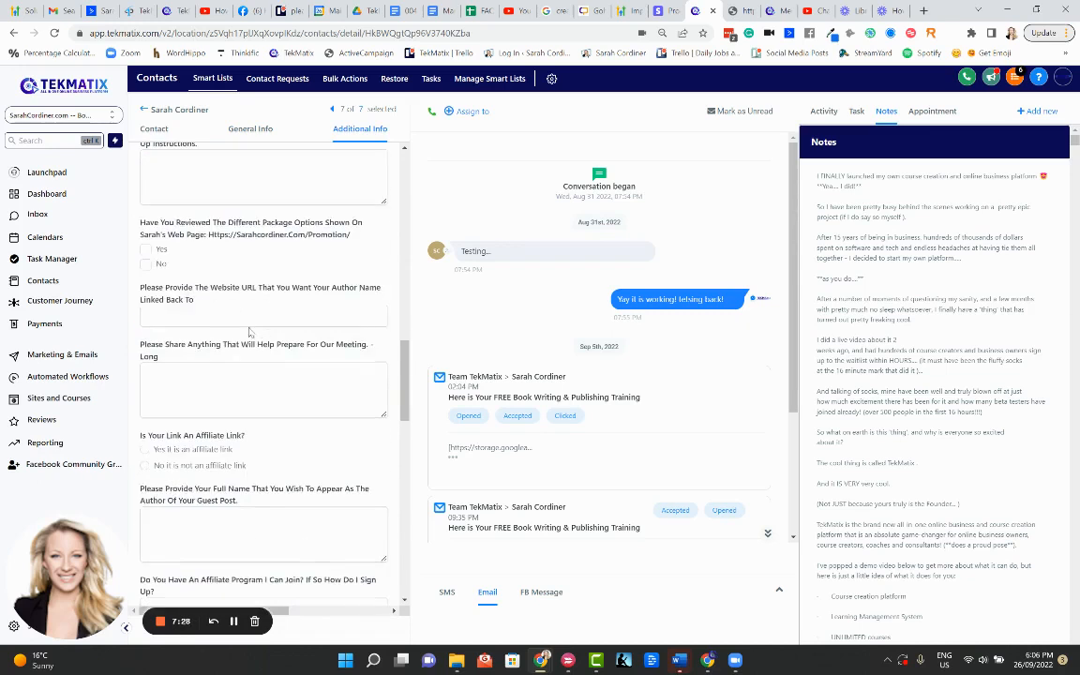
{"action": "scroll", "coordinate": [239, 333], "scroll_direction": "down", "scroll_amount": 6}
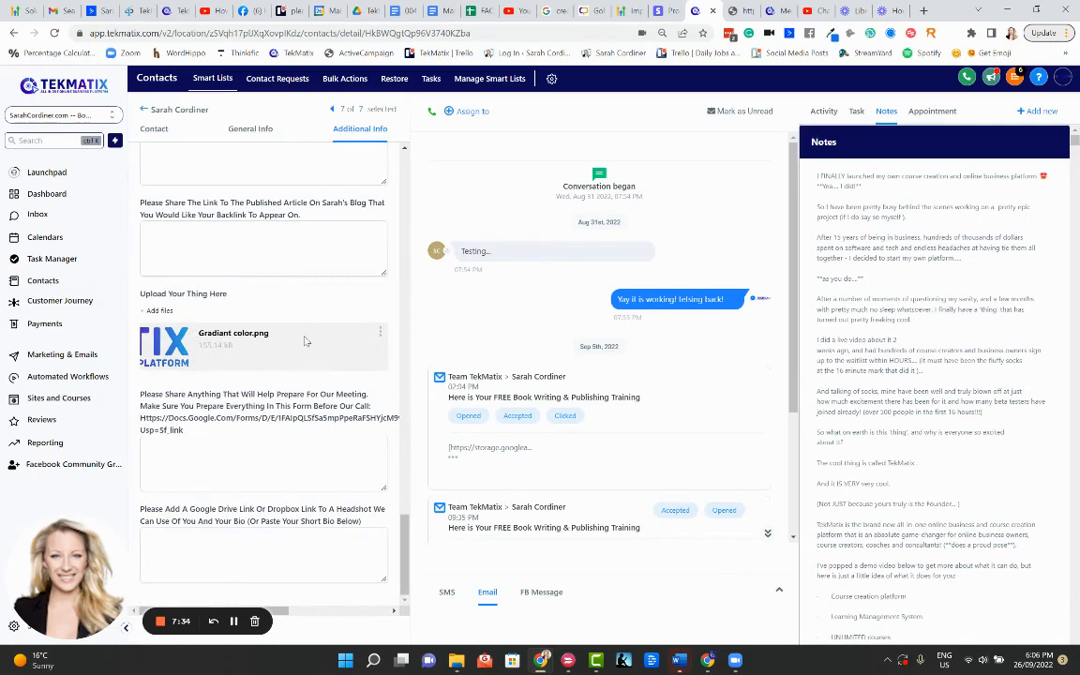
{"action": "scroll", "coordinate": [303, 341], "scroll_direction": "up", "scroll_amount": 20}
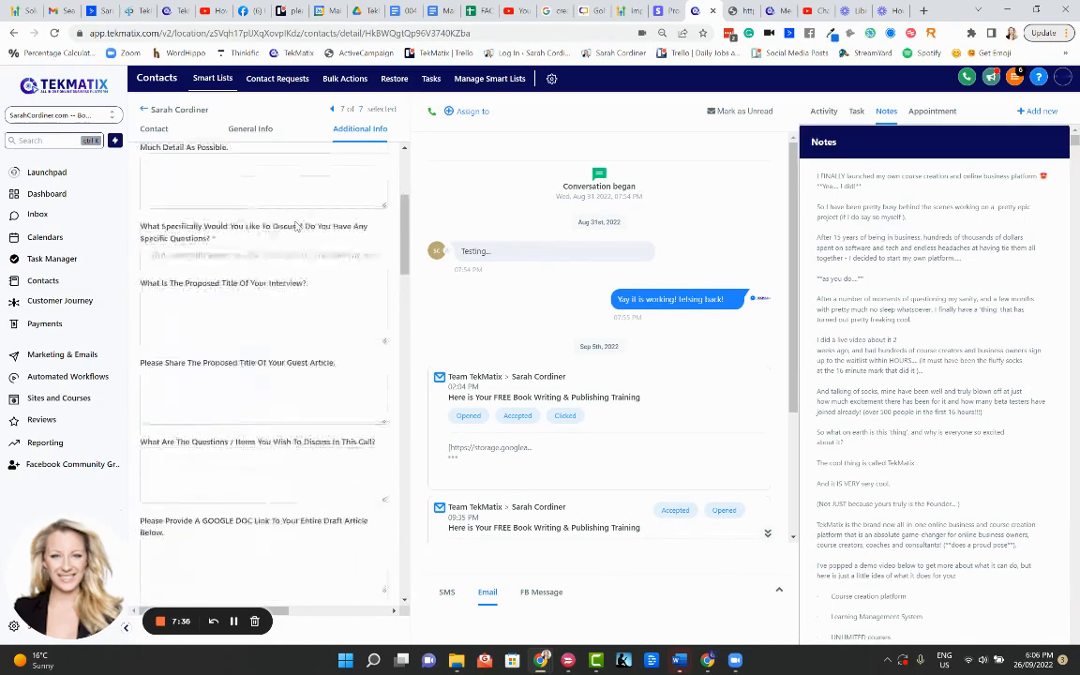
{"action": "scroll", "coordinate": [296, 226], "scroll_direction": "up", "scroll_amount": 5}
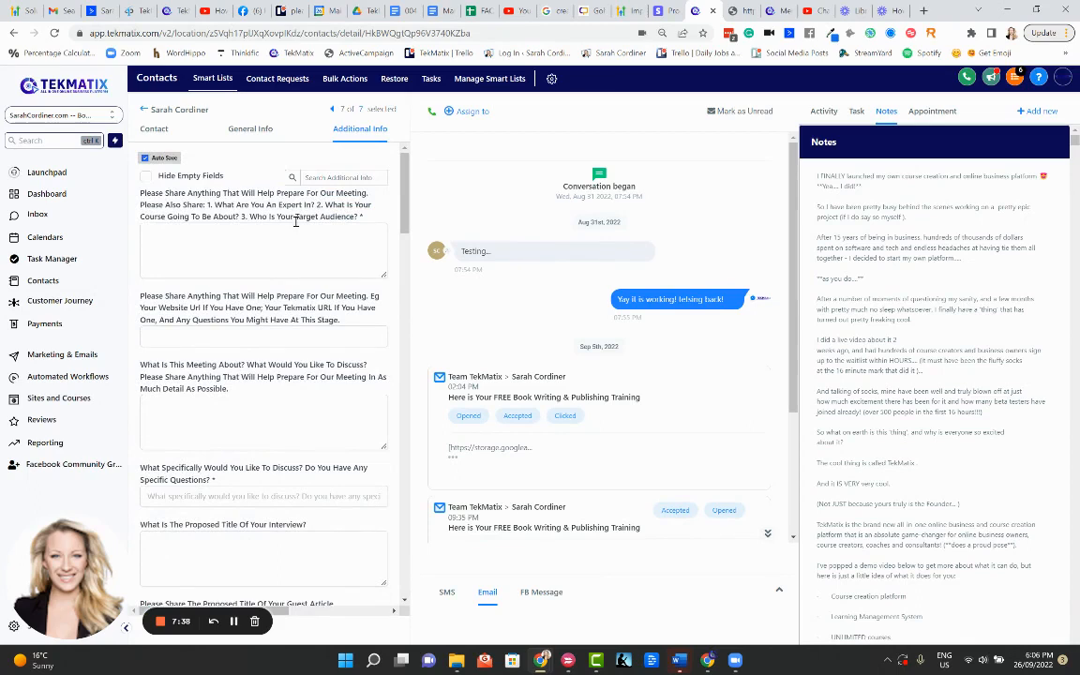